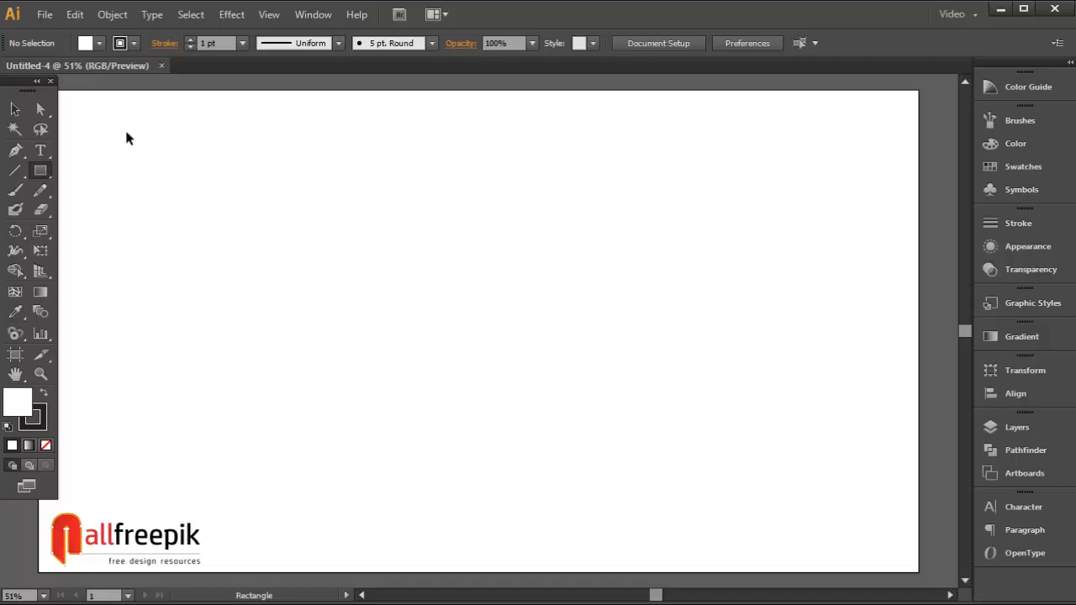
# Step: Zoom in and draw a thin, tall vertical rectangle as a rain streak
pyautogui.hotkey('ctrl', 'space')
pyautogui.moveTo(96, 109); pyautogui.dragTo(367, 348)
pyautogui.moveTo(211, 133); pyautogui.dragTo(214, 287)
pyautogui.press('v')
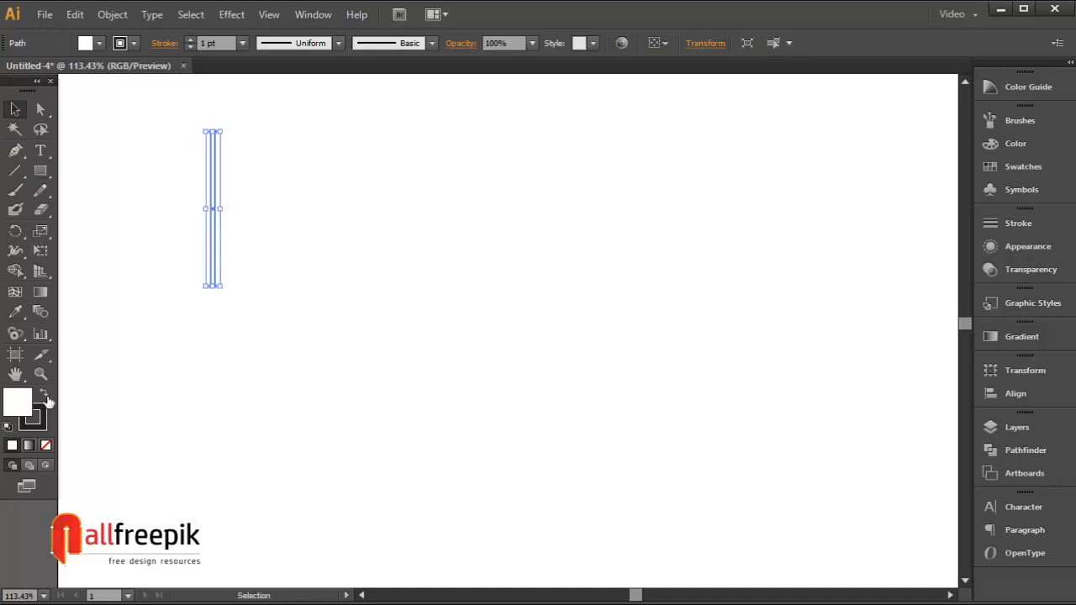
# Step: Set the streak's fill to dark navy 00001D with no stroke
pyautogui.click(46, 395)
pyautogui.click(46, 446)
pyautogui.press('F6')
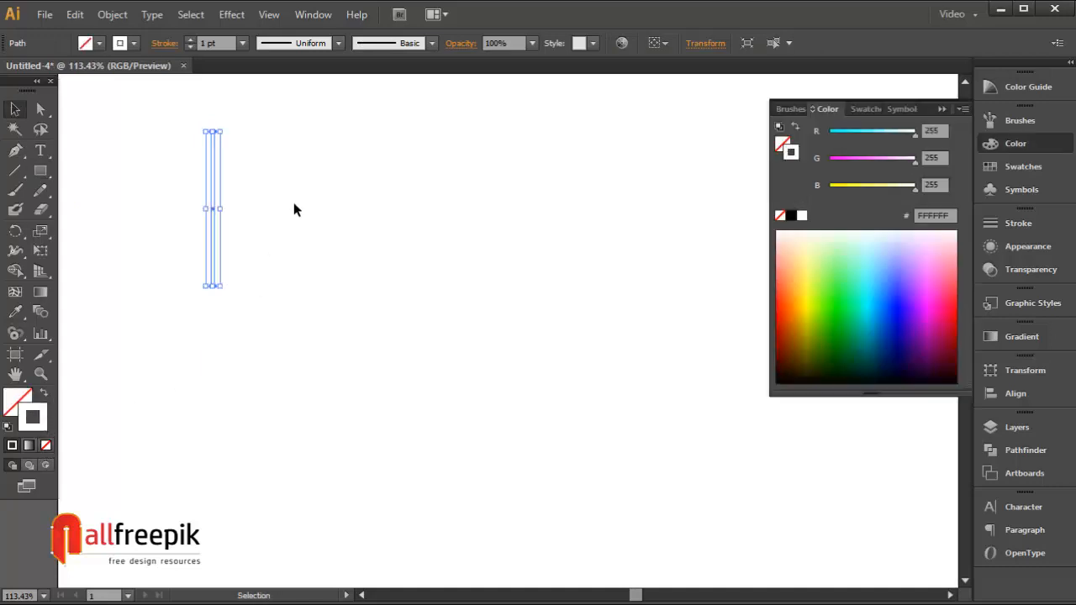
pyautogui.click(900, 369)
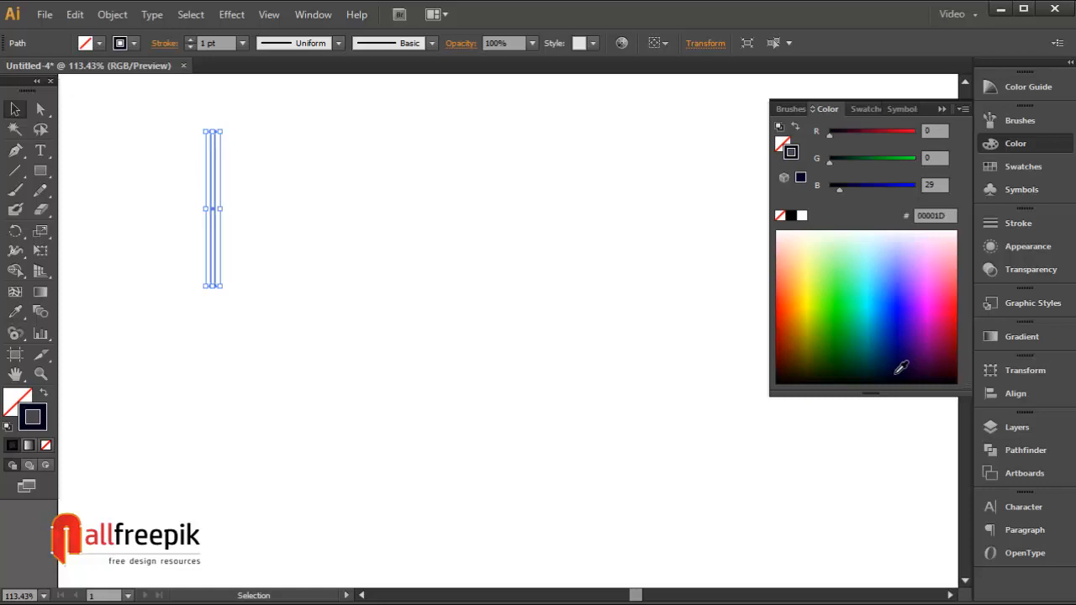
pyautogui.click(45, 395)
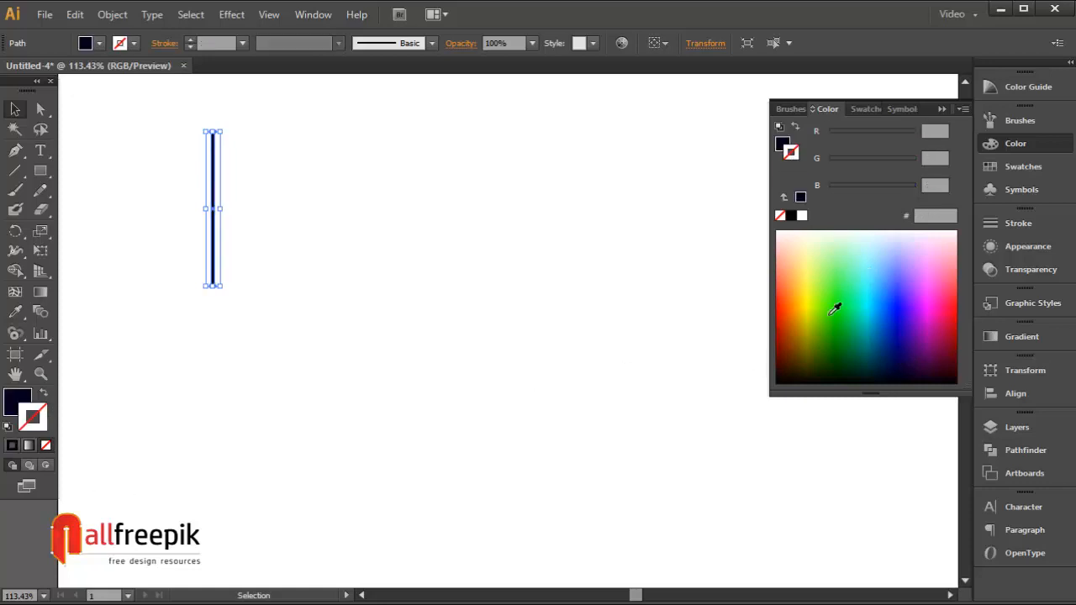
pyautogui.click(32, 400)
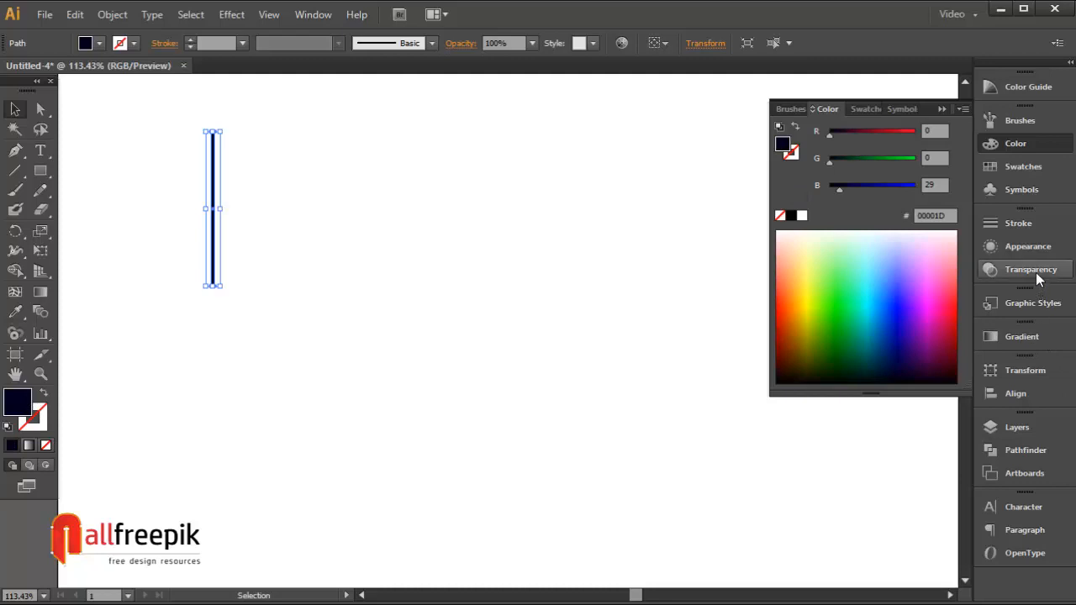
# Step: Apply a linear gradient to the streak's fill and move the dark end stop slightly inward
pyautogui.click(1021, 336)
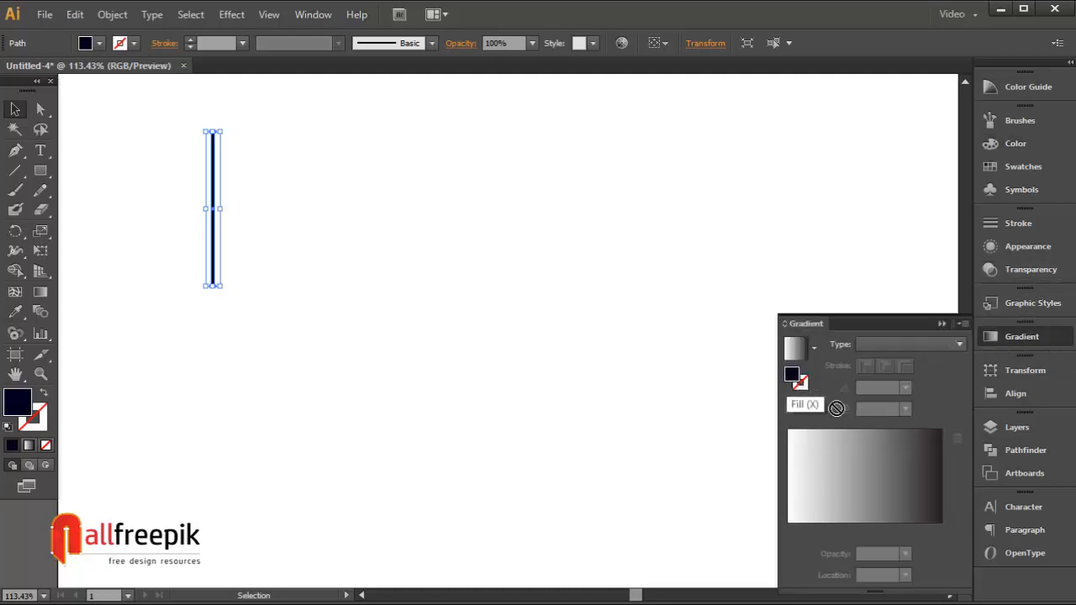
pyautogui.moveTo(944, 513); pyautogui.dragTo(943, 516)
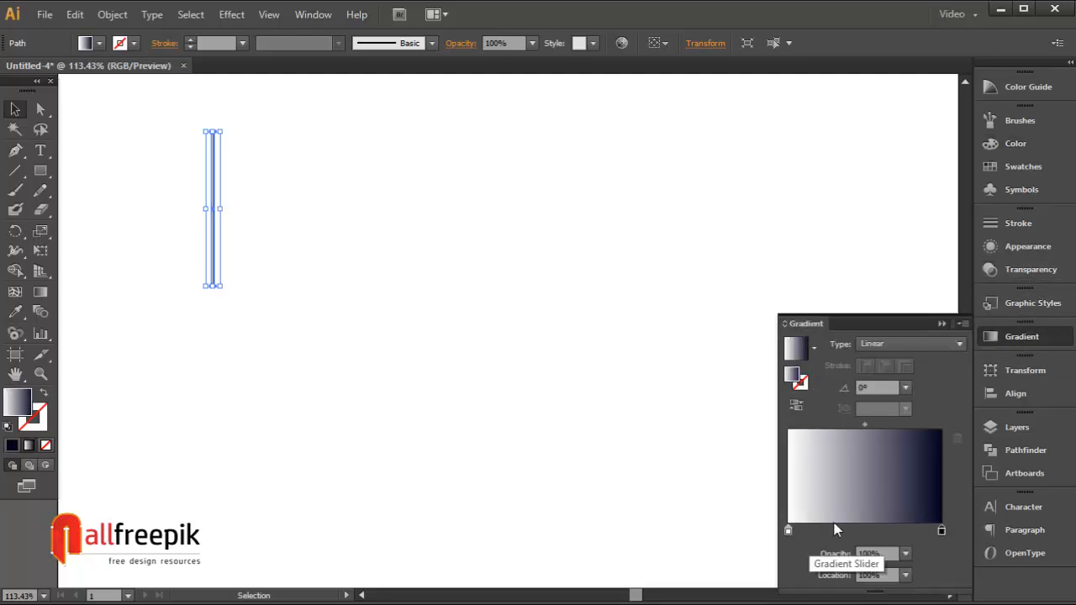
pyautogui.click(940, 531)
pyautogui.moveTo(939, 533); pyautogui.dragTo(911, 536)
# Step: Color the gradient's start stop bright blue and set the gradient angle to -90°
pyautogui.doubleClick(788, 532)
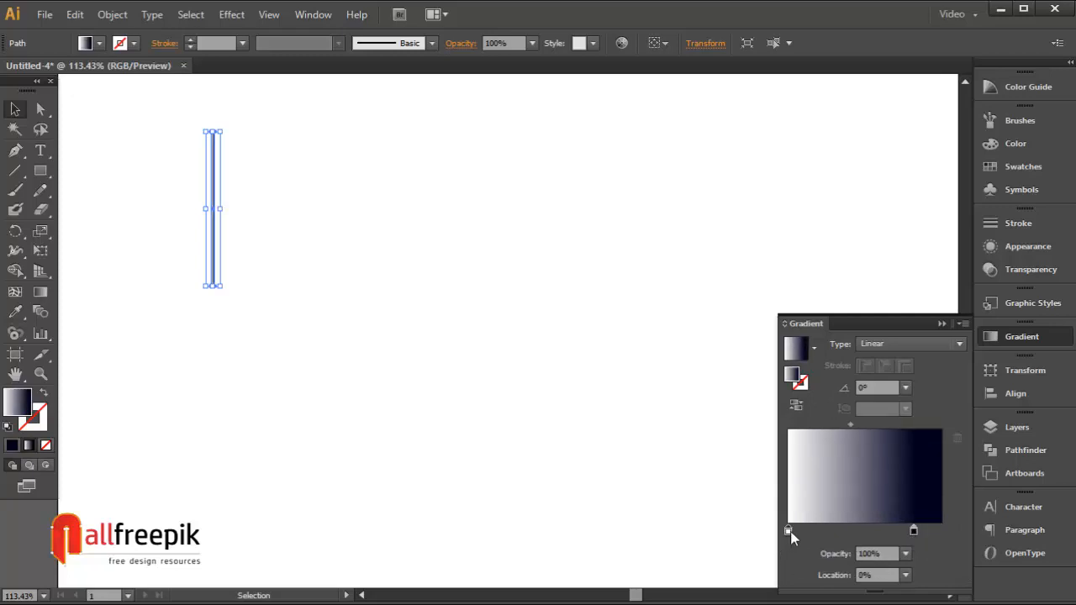
pyautogui.click(803, 303)
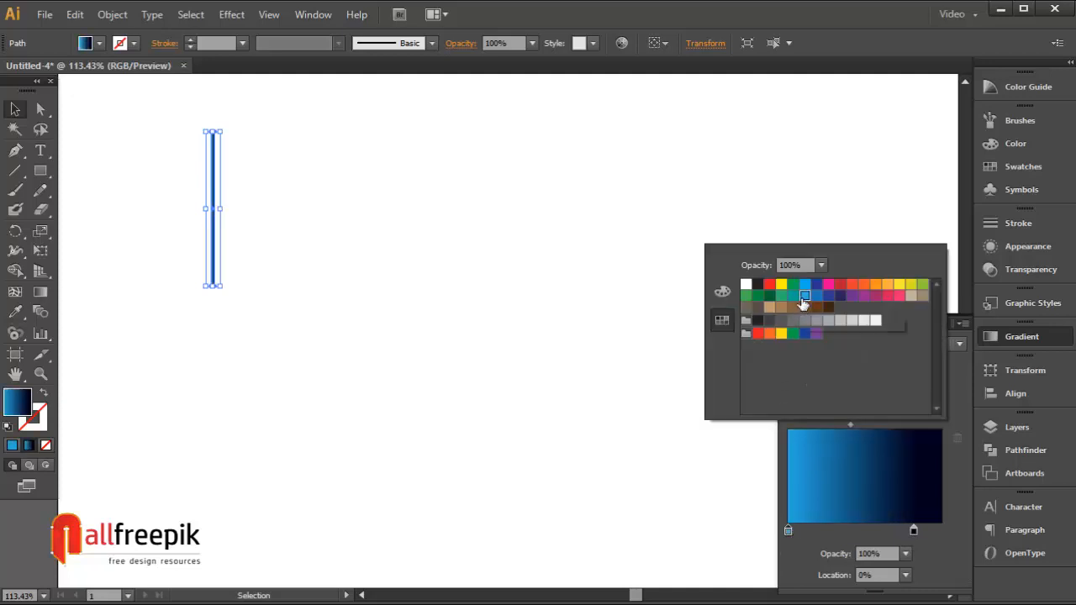
pyautogui.click(907, 390)
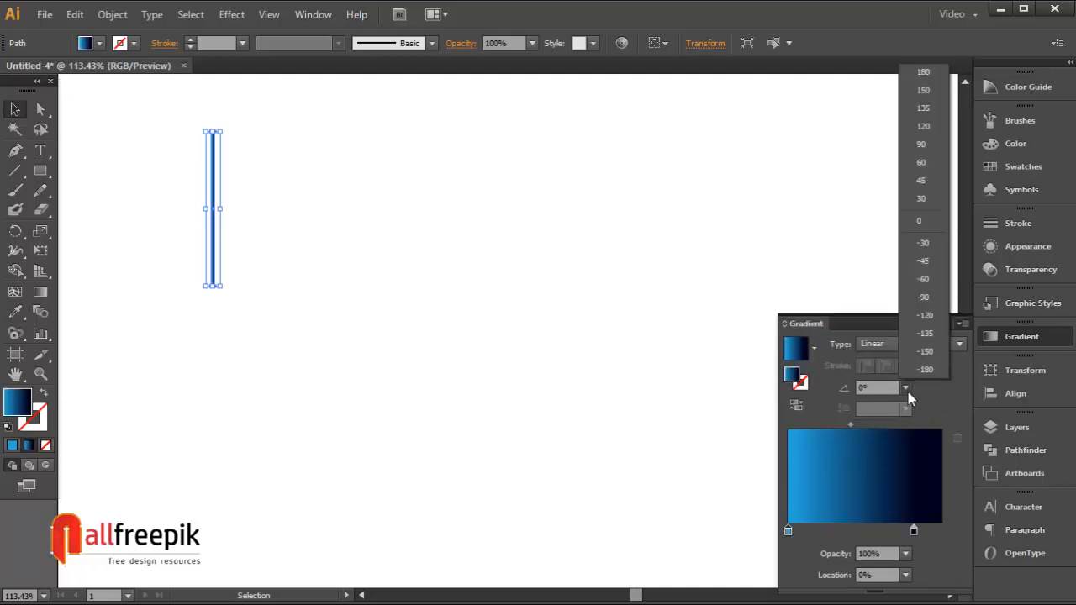
pyautogui.click(925, 348)
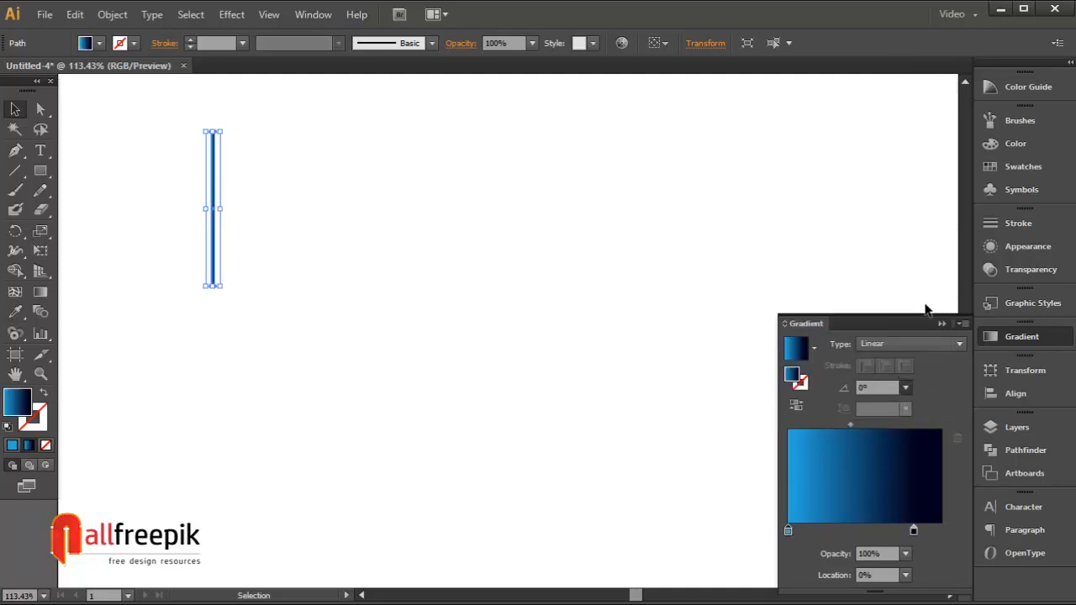
# Step: Zoom in to examine the gradient on the streak
pyautogui.click(519, 261)
pyautogui.click(212, 203)
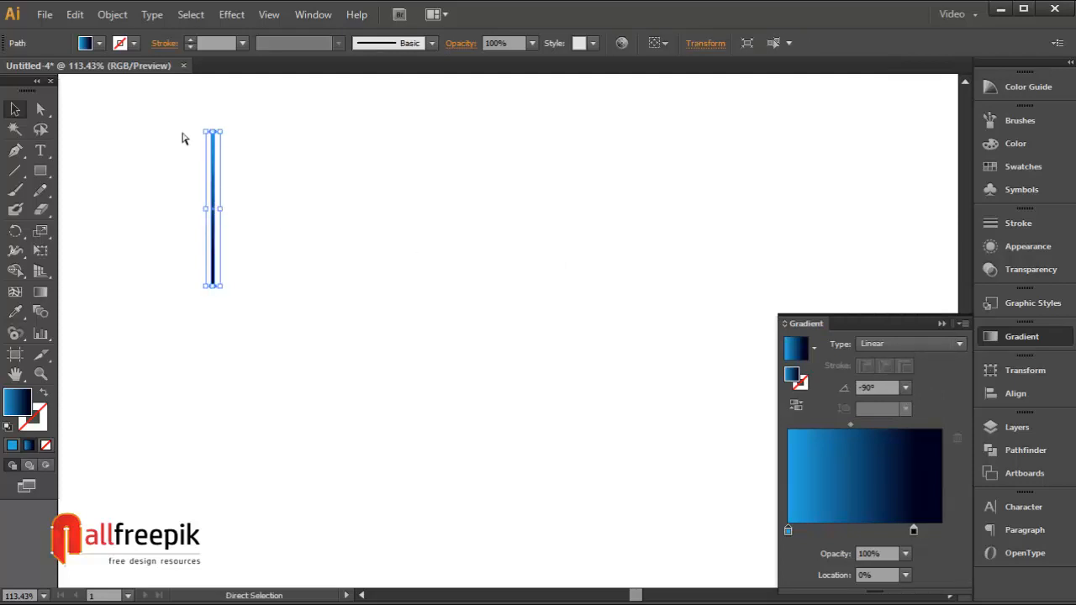
pyautogui.hotkey('ctrl', 'space')
pyautogui.moveTo(164, 113); pyautogui.dragTo(294, 312)
pyautogui.click(544, 251)
pyautogui.moveTo(458, 312); pyautogui.dragTo(450, 313)
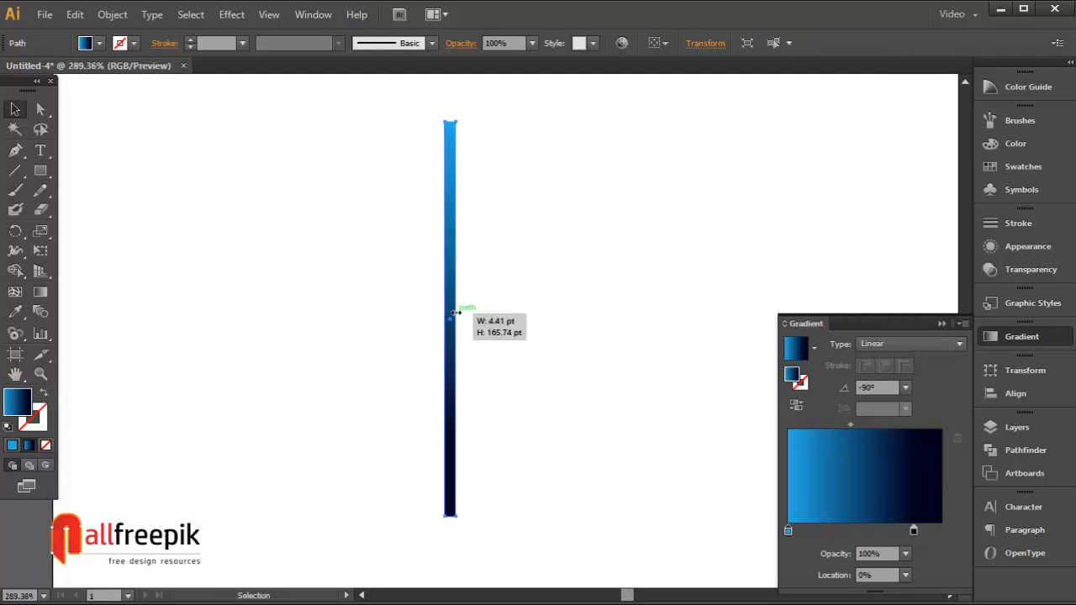
pyautogui.click(572, 445)
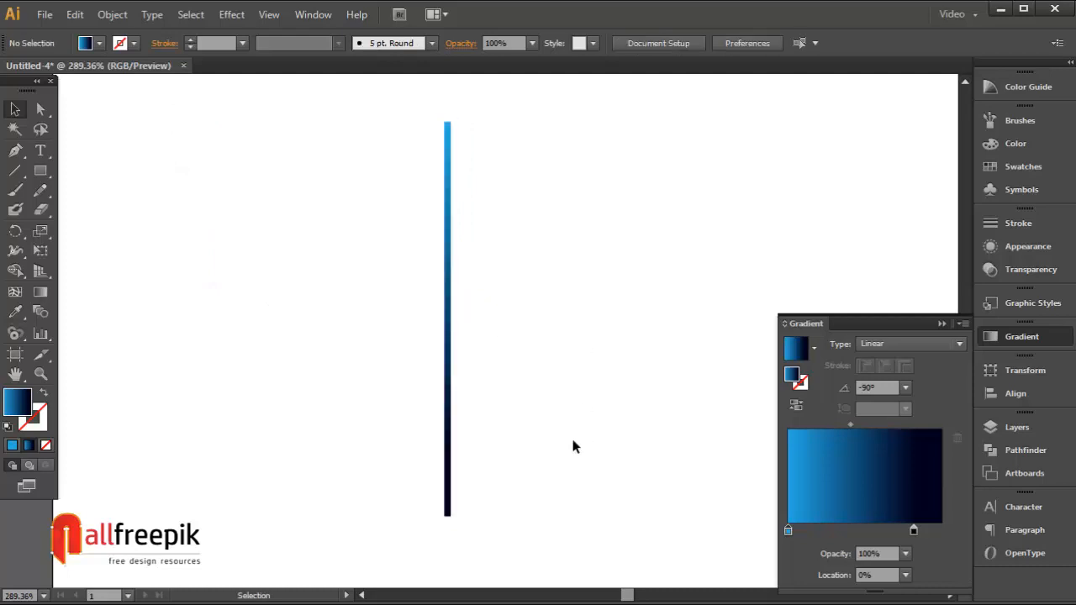
pyautogui.moveTo(523, 254); pyautogui.dragTo(412, 374)
pyautogui.click(577, 330)
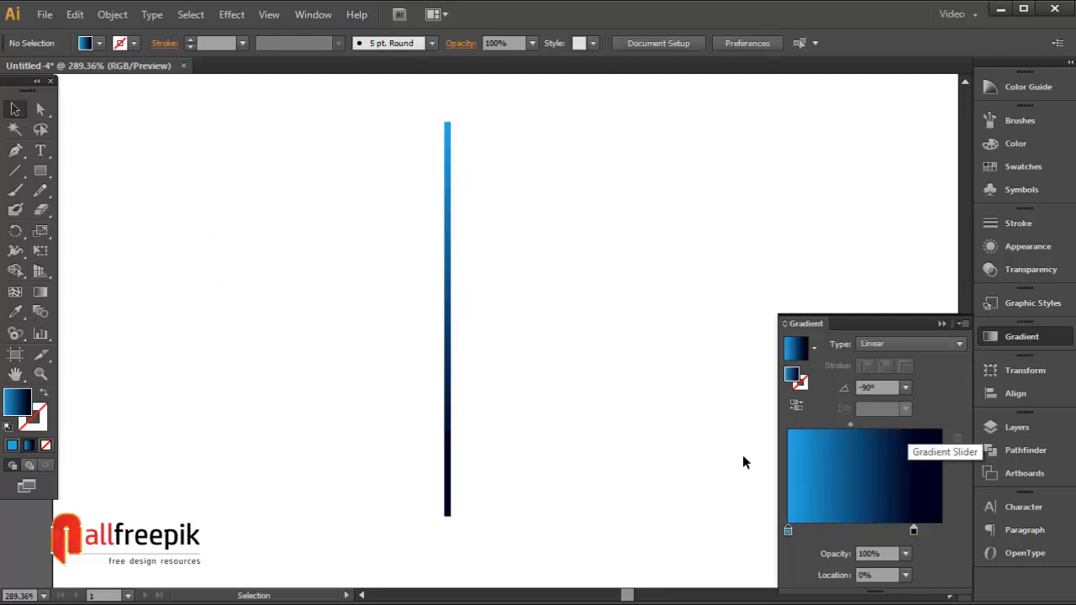
pyautogui.moveTo(521, 328); pyautogui.dragTo(379, 492)
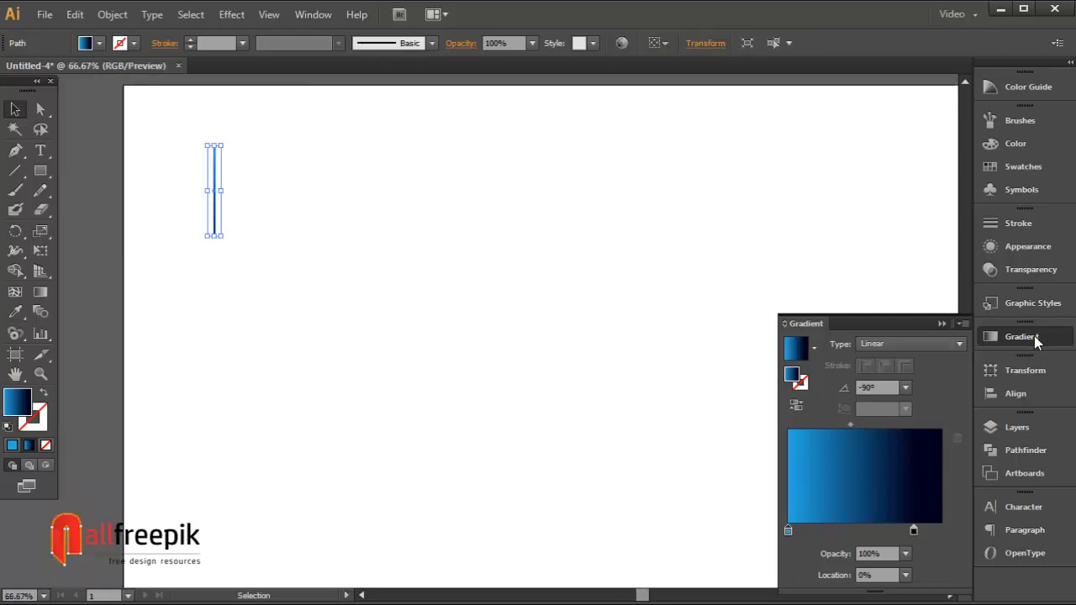
pyautogui.click(1035, 338)
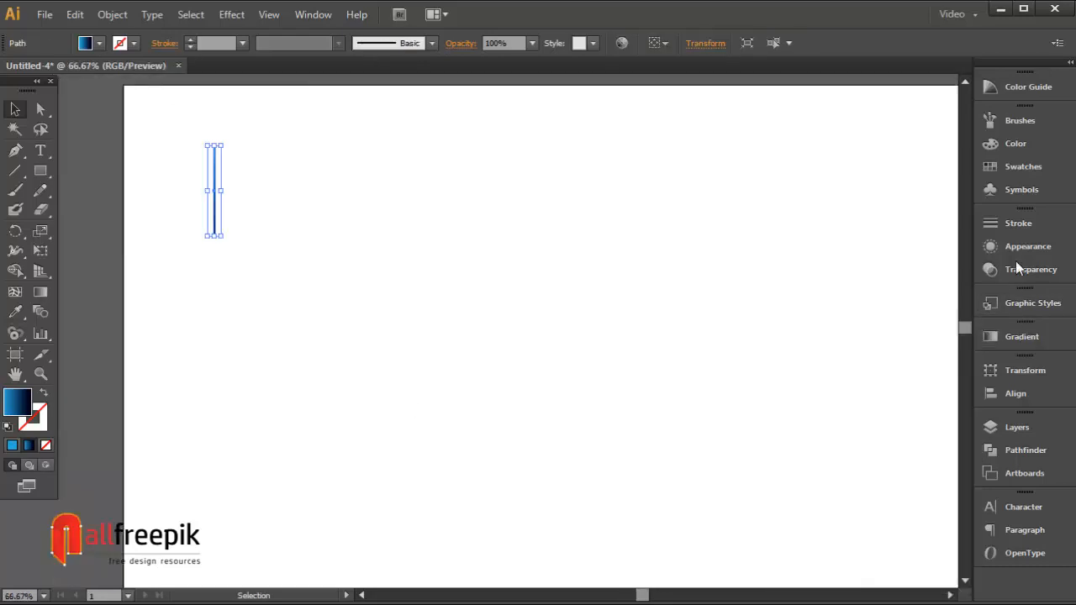
# Step: Save the streak as a new symbol of type Graphic
pyautogui.click(1010, 189)
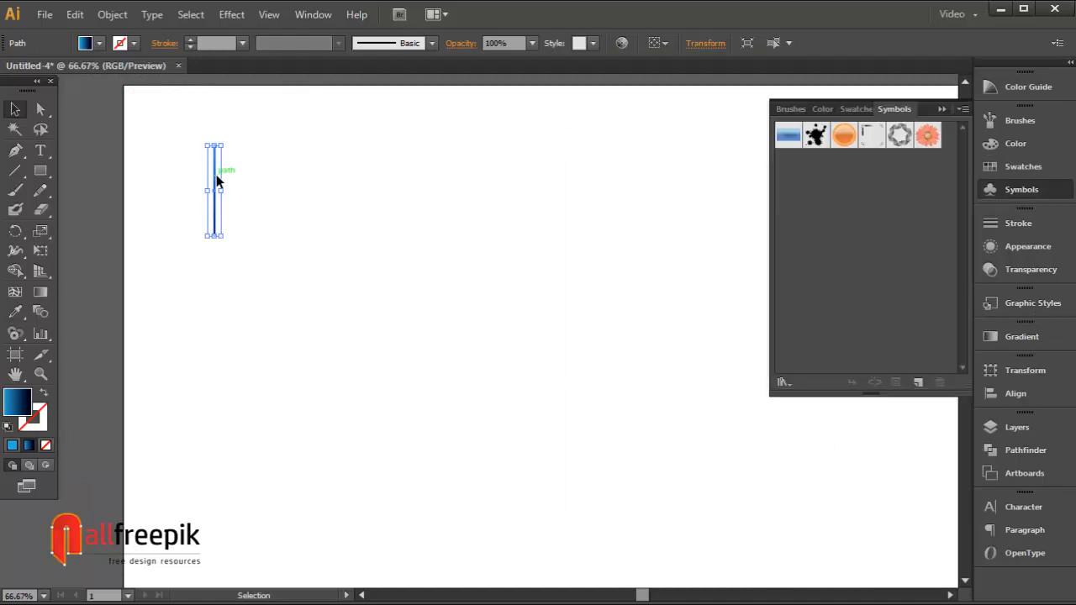
pyautogui.moveTo(216, 175); pyautogui.dragTo(811, 221)
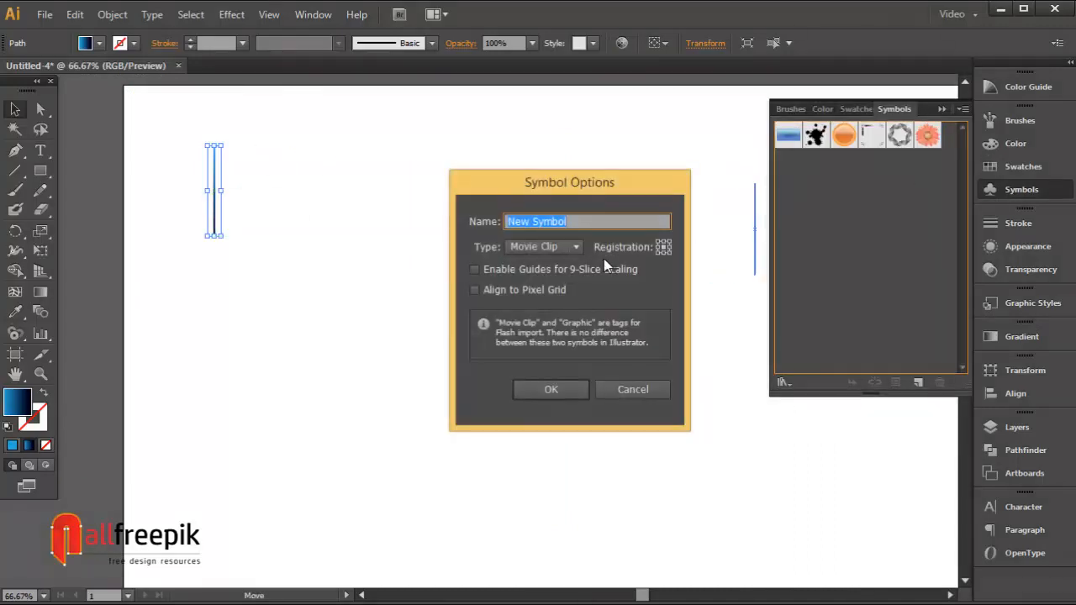
pyautogui.click(537, 248)
pyautogui.click(533, 284)
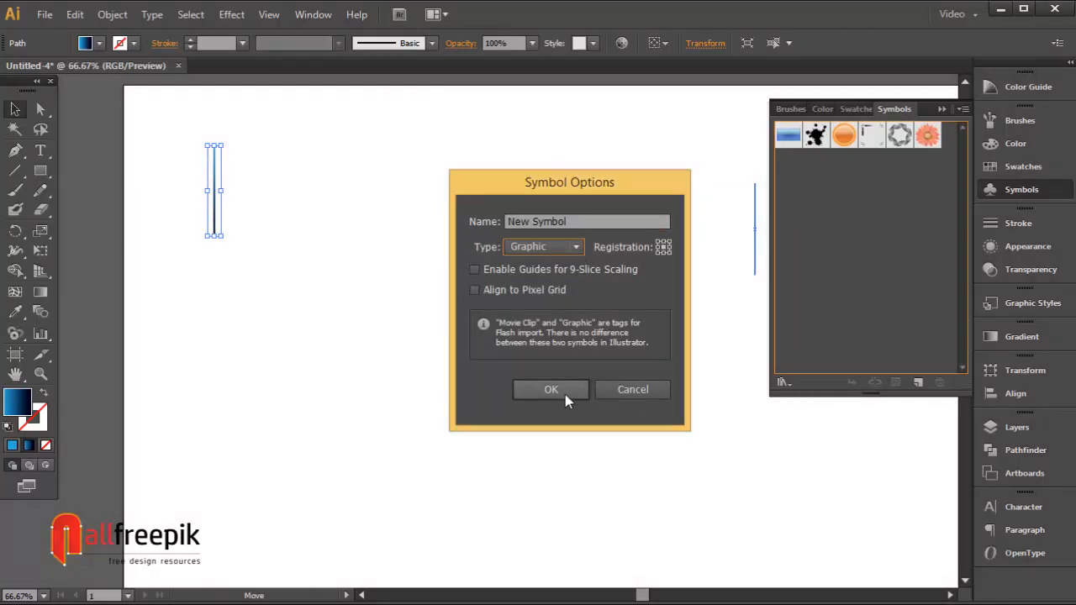
pyautogui.click(563, 393)
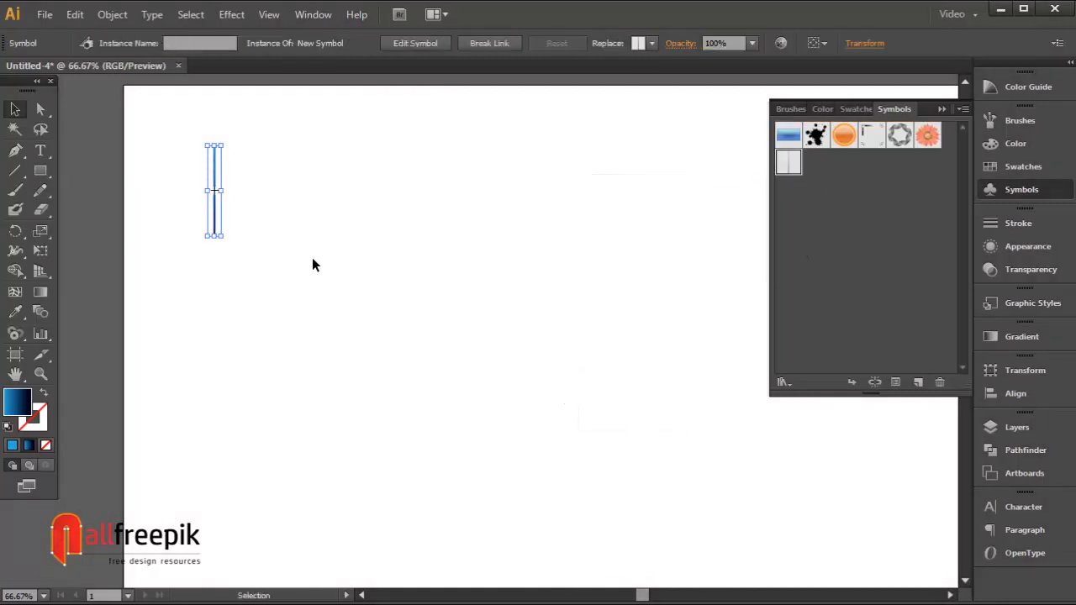
# Step: Draw a large background rectangle filled with the same blue-to-navy gradient
pyautogui.click(312, 257)
pyautogui.moveTo(329, 264); pyautogui.dragTo(475, 272)
pyautogui.moveTo(361, 201); pyautogui.dragTo(740, 486)
pyautogui.click(369, 246)
pyautogui.hotkey('ctrl', '-')
pyautogui.press('m')
pyautogui.click(15, 109)
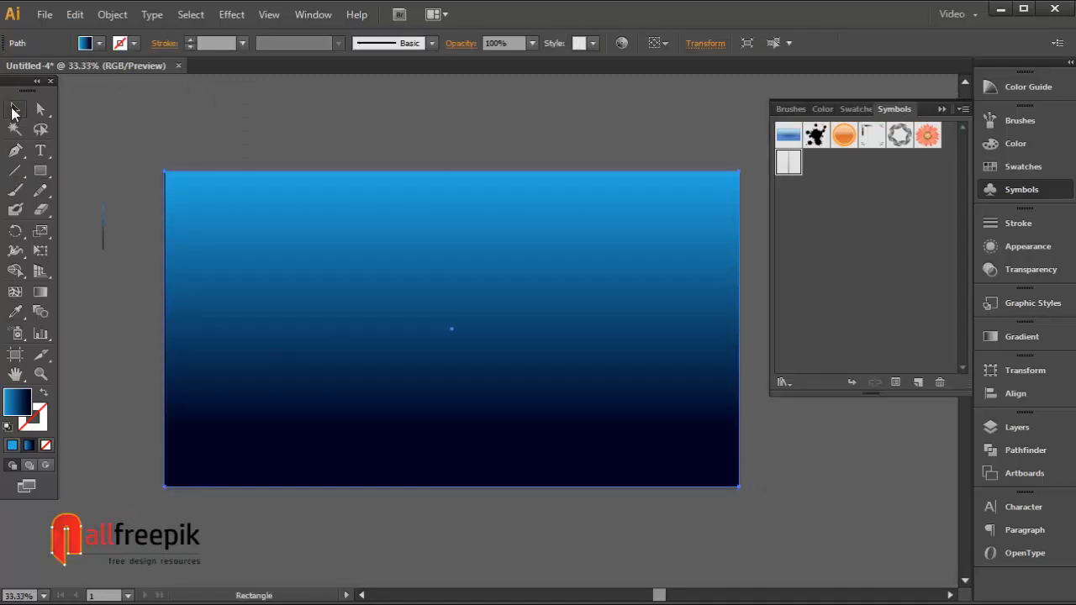
# Step: Change the background rectangle's gradient type to Radial
pyautogui.click(512, 161)
pyautogui.click(556, 250)
pyautogui.click(1021, 336)
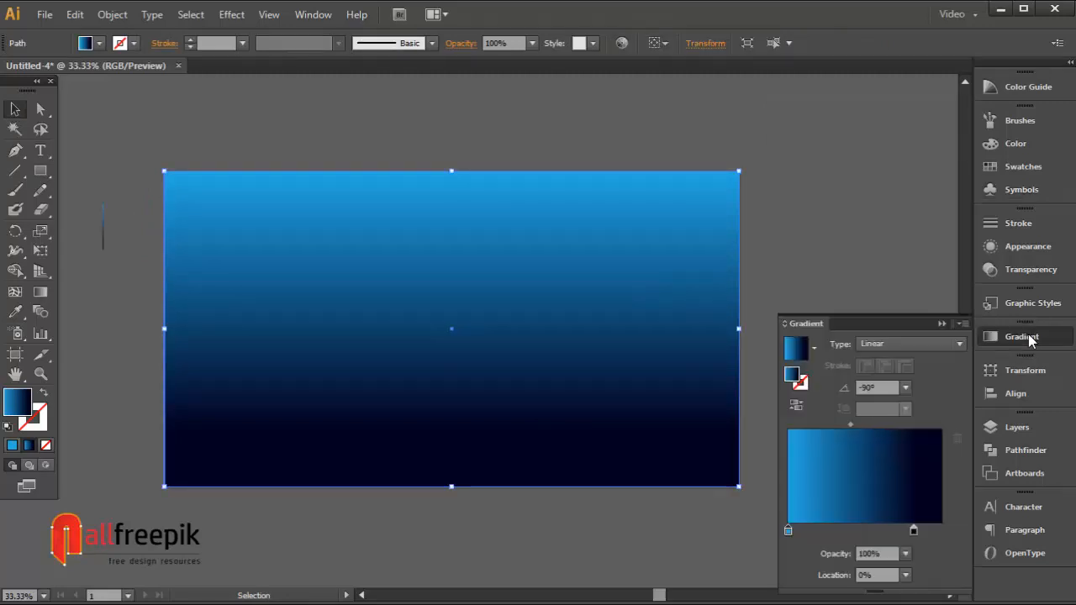
pyautogui.click(912, 344)
pyautogui.click(903, 379)
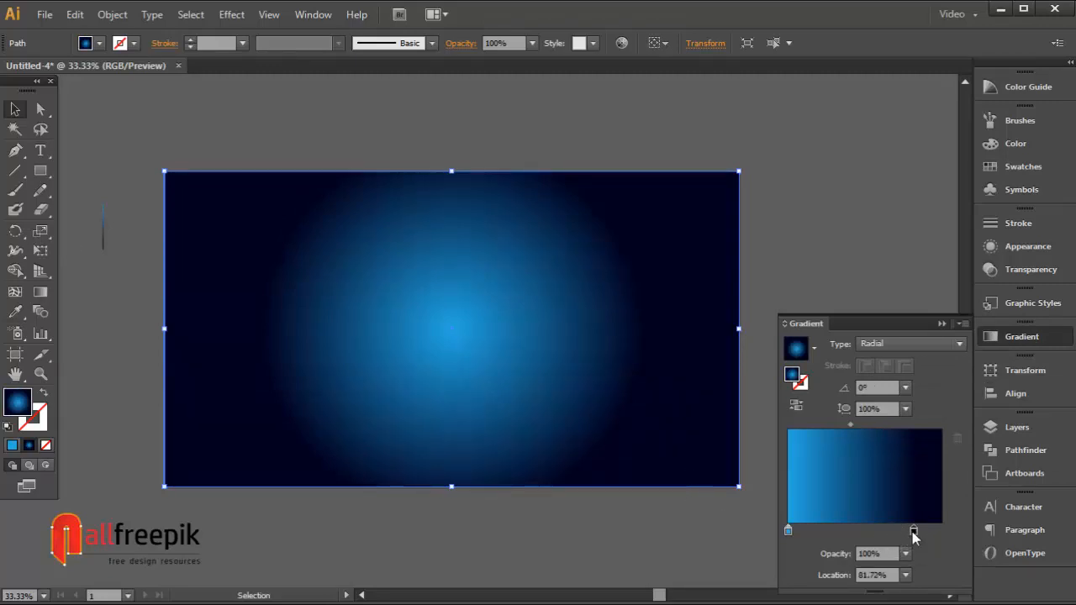
# Step: Adjust the radial gradient's stops and midpoint and move its bright center toward the upper middle
pyautogui.moveTo(914, 531); pyautogui.dragTo(870, 535)
pyautogui.moveTo(507, 248); pyautogui.dragTo(532, 215)
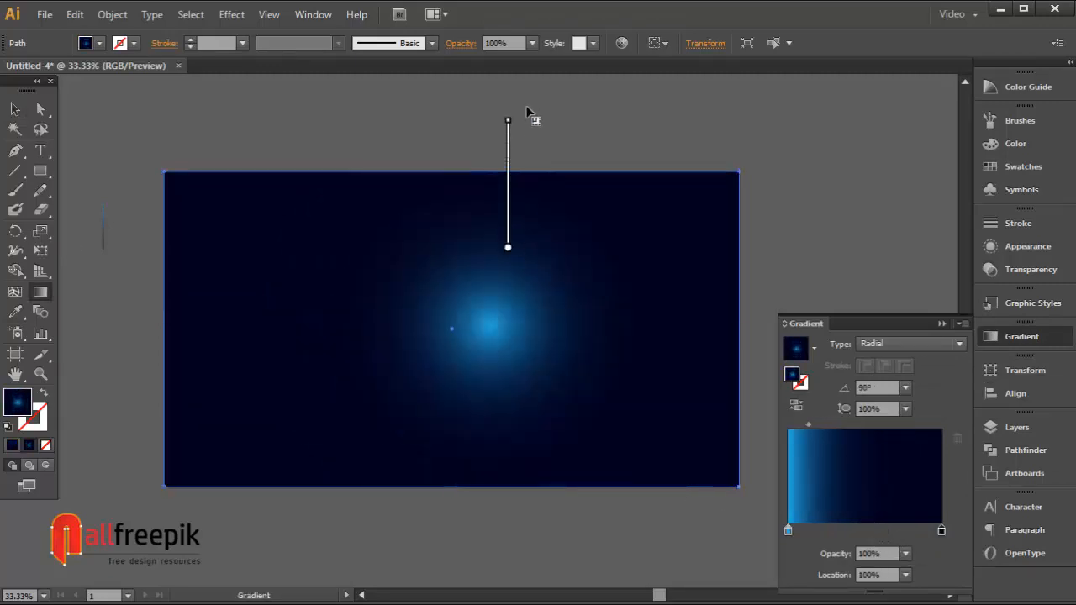
pyautogui.press('space')
pyautogui.moveTo(545, 357); pyautogui.dragTo(572, 193)
pyautogui.moveTo(810, 424); pyautogui.dragTo(841, 429)
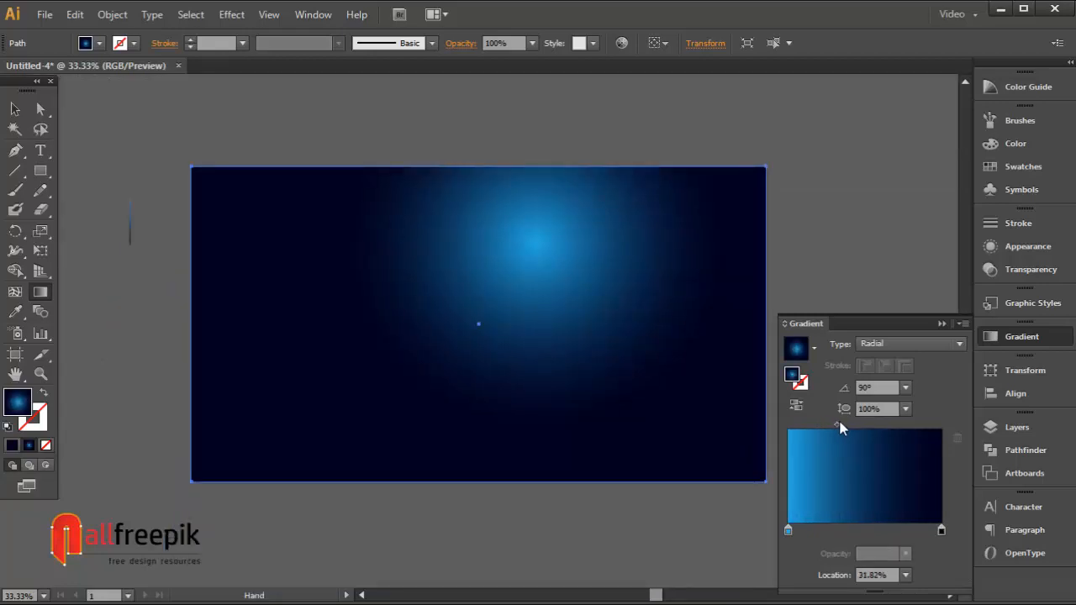
# Step: Lock the background rectangle
pyautogui.click(14, 109)
pyautogui.click(73, 116)
pyautogui.click(465, 257)
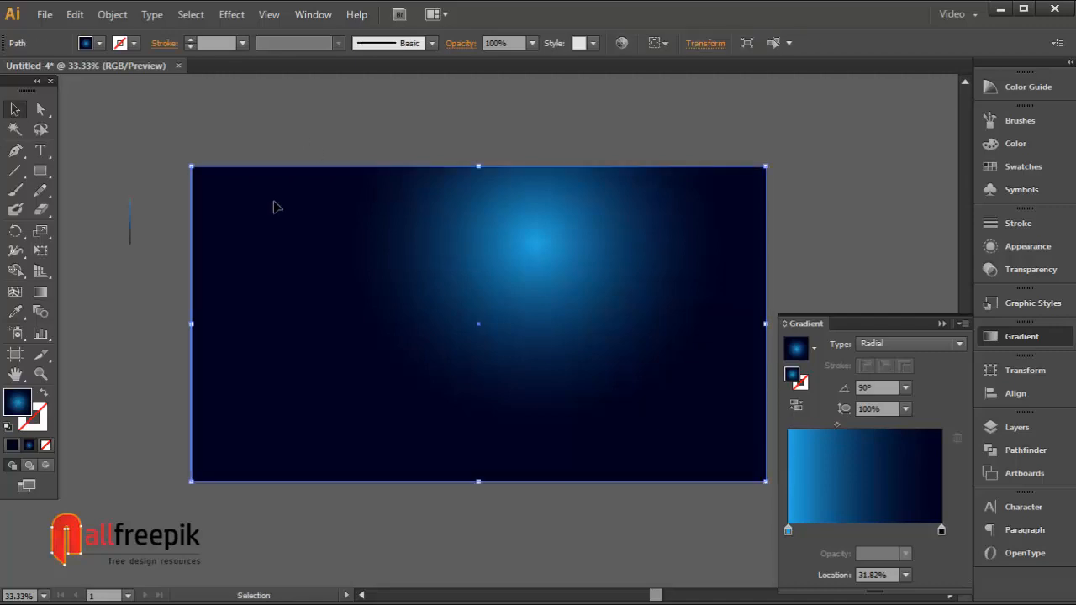
pyautogui.click(111, 15)
pyautogui.moveTo(133, 112)
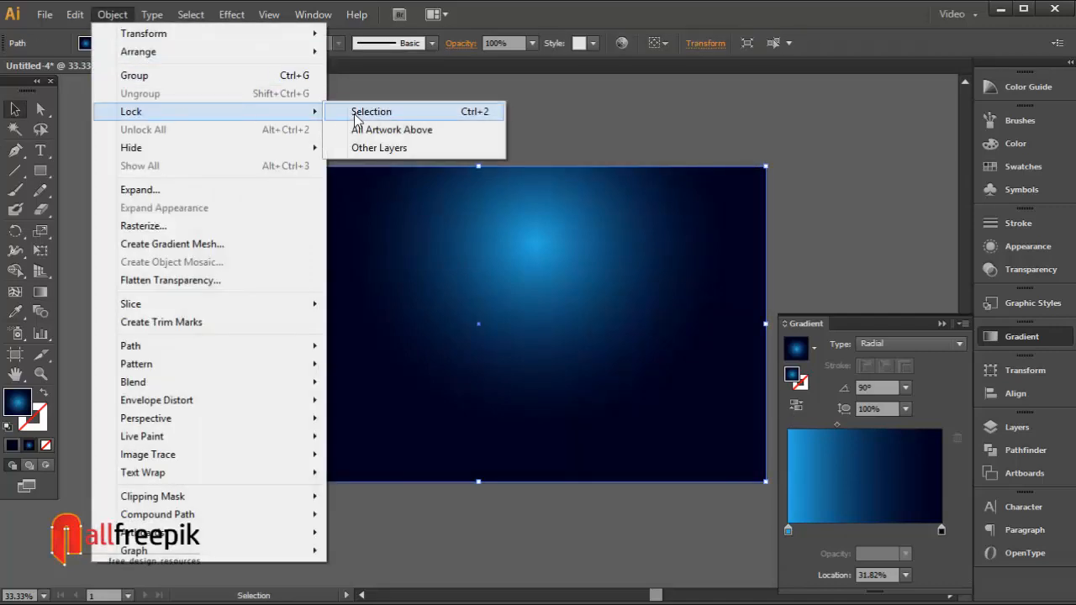
pyautogui.click(356, 115)
# Step: Spray the streak symbol across the whole background with the Symbol Sprayer tool
pyautogui.press('space')
pyautogui.moveTo(540, 295); pyautogui.dragTo(516, 269)
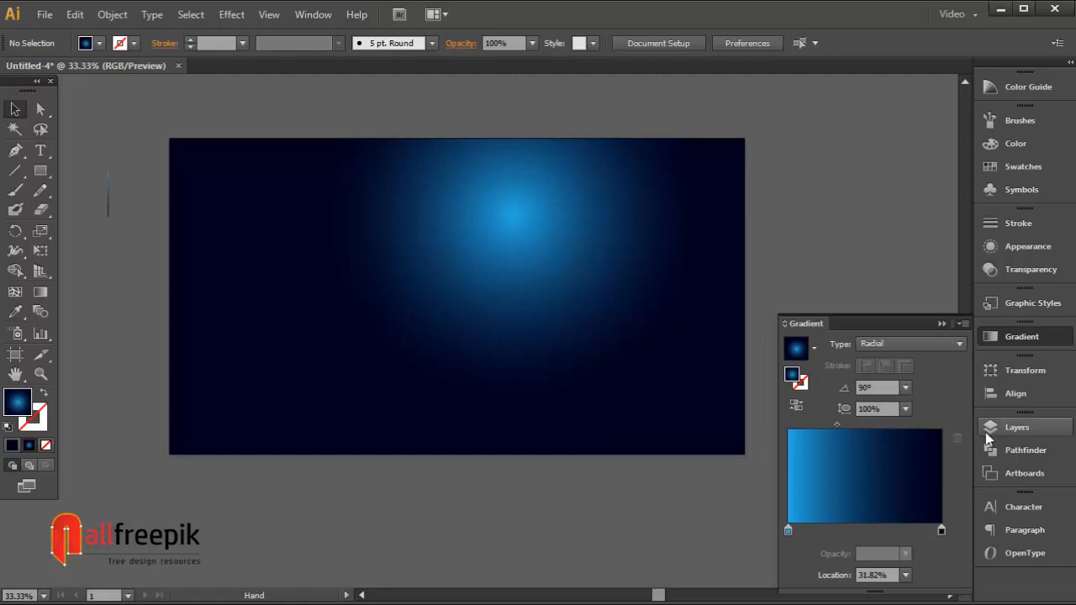
pyautogui.click(1028, 337)
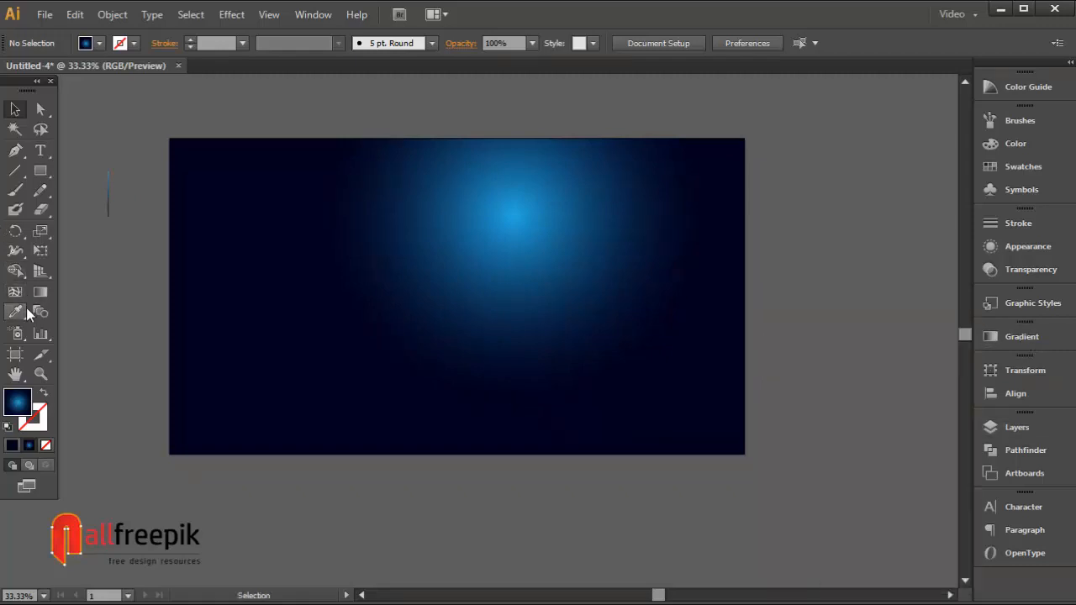
pyautogui.click(17, 335)
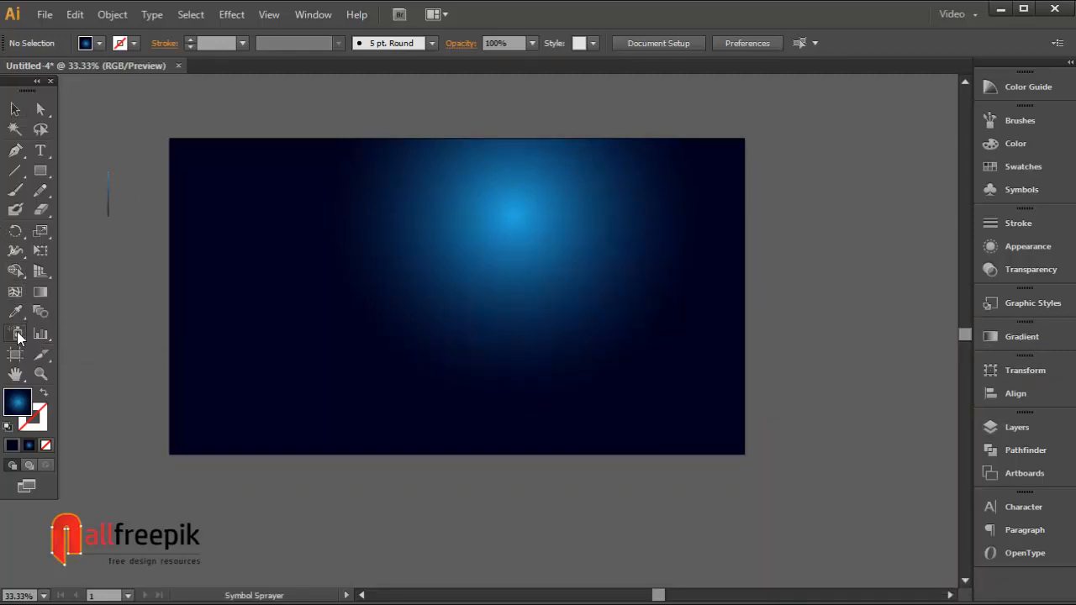
pyautogui.moveTo(18, 336); pyautogui.dragTo(134, 340)
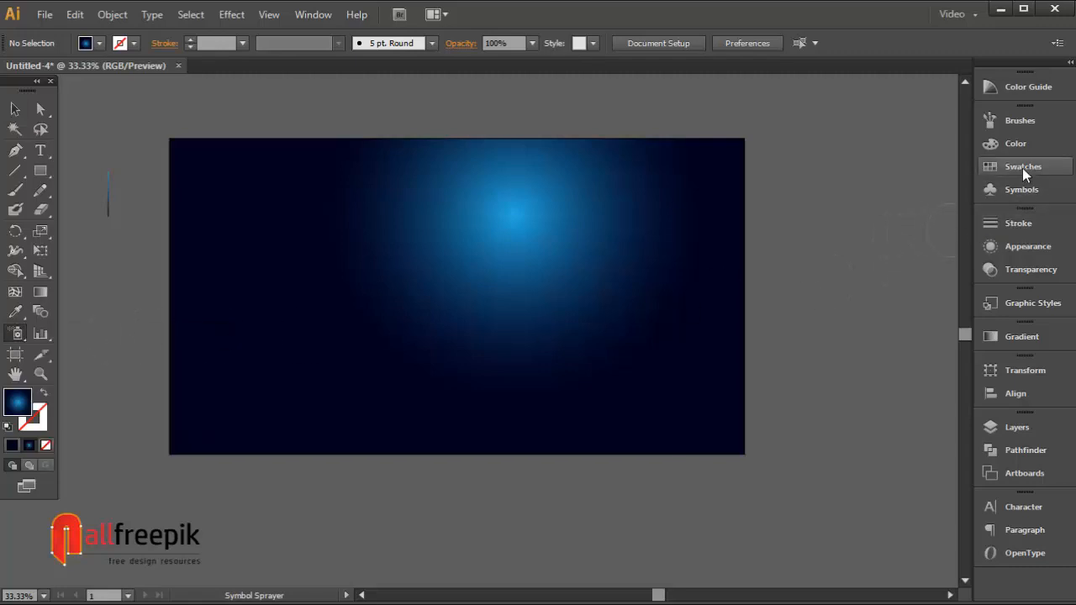
pyautogui.click(1017, 191)
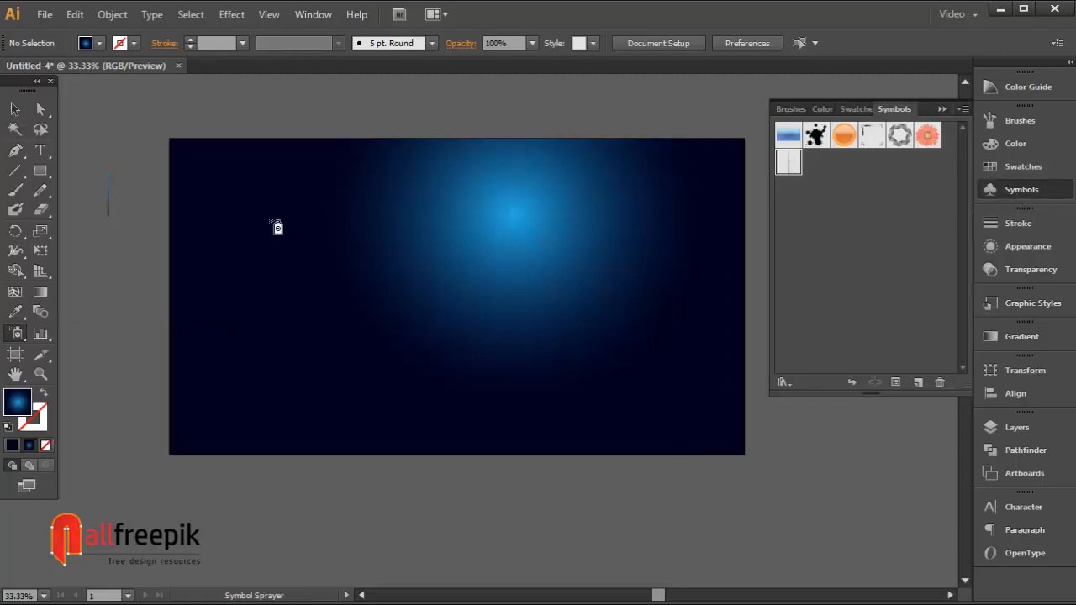
pyautogui.click(1013, 190)
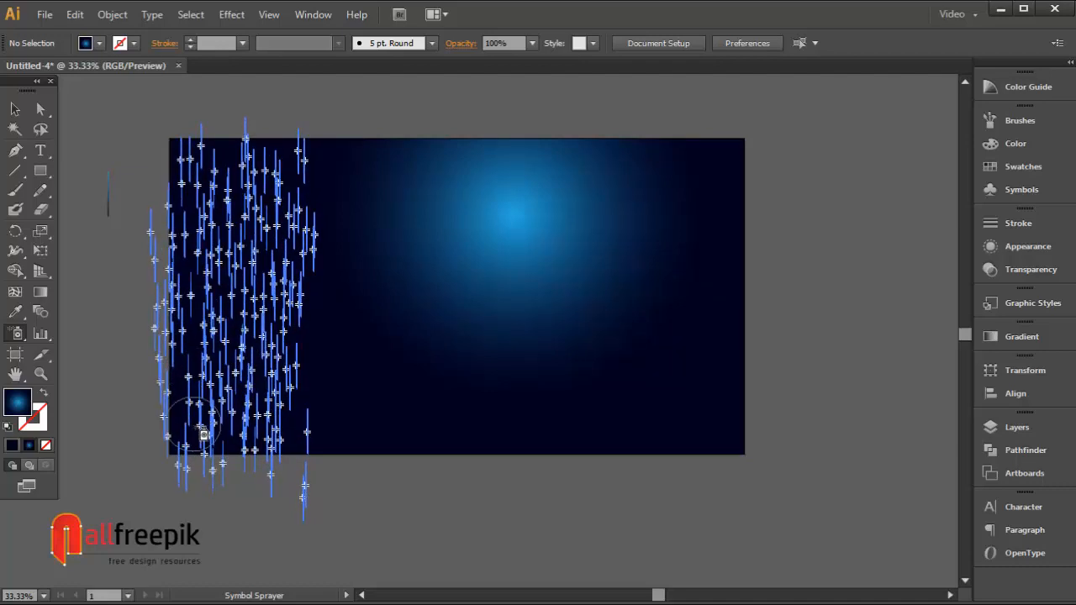
pyautogui.moveTo(203, 434)
pyautogui.mouseDown()
pyautogui.moveTo(354, 438)
pyautogui.moveTo(345, 386)
pyautogui.mouseUp()
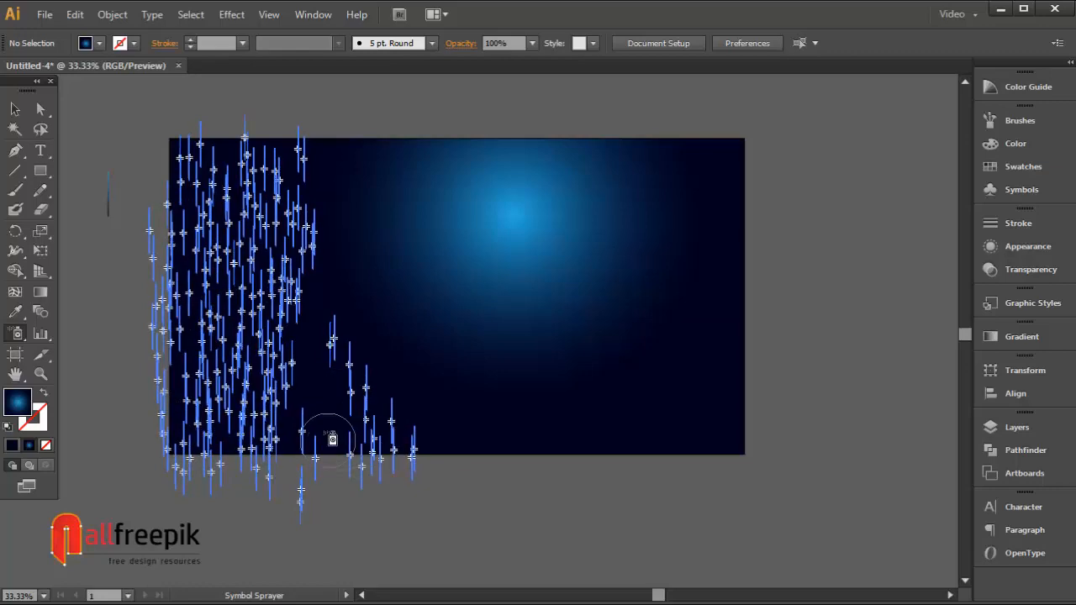
pyautogui.moveTo(301, 337)
pyautogui.mouseDown()
pyautogui.moveTo(304, 431)
pyautogui.moveTo(619, 444)
pyautogui.moveTo(413, 444)
pyautogui.moveTo(644, 432)
pyautogui.moveTo(308, 317)
pyautogui.moveTo(340, 362)
pyautogui.moveTo(286, 418)
pyautogui.moveTo(318, 398)
pyautogui.moveTo(420, 424)
pyautogui.moveTo(386, 294)
pyautogui.moveTo(674, 436)
pyautogui.moveTo(714, 423)
pyautogui.moveTo(742, 365)
pyautogui.moveTo(690, 207)
pyautogui.moveTo(704, 250)
pyautogui.moveTo(638, 424)
pyautogui.moveTo(656, 362)
pyautogui.moveTo(680, 336)
pyautogui.moveTo(485, 391)
pyautogui.moveTo(652, 399)
pyautogui.moveTo(672, 349)
pyautogui.moveTo(686, 357)
pyautogui.moveTo(513, 392)
pyautogui.moveTo(723, 288)
pyautogui.moveTo(723, 384)
pyautogui.moveTo(578, 483)
pyautogui.moveTo(322, 221)
pyautogui.mouseUp()
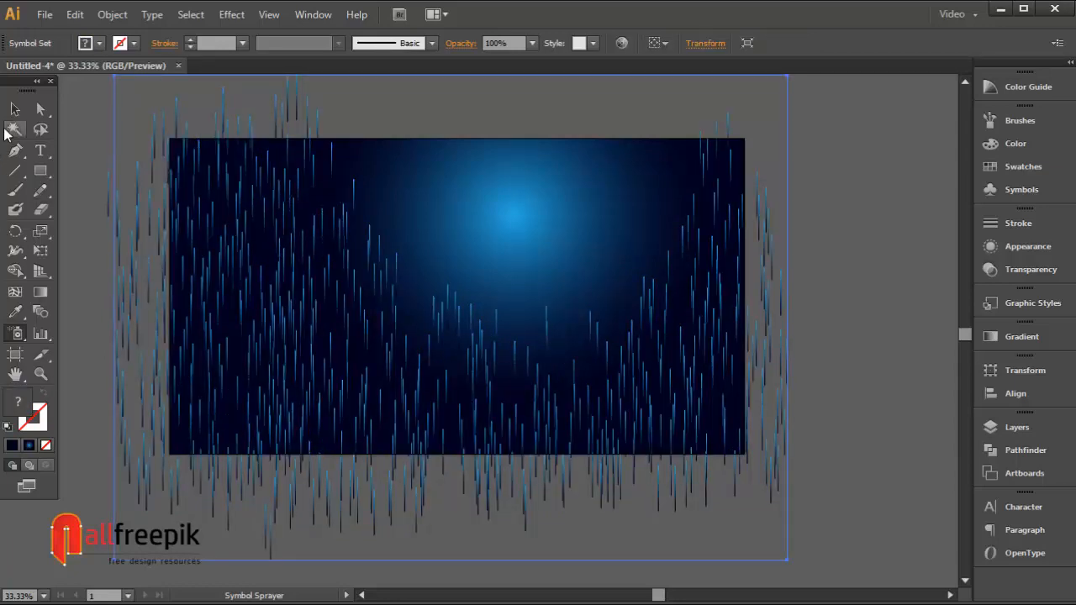
# Step: Select the sprayed symbol set and scale it down closer around the background
pyautogui.click(14, 108)
pyautogui.click(475, 103)
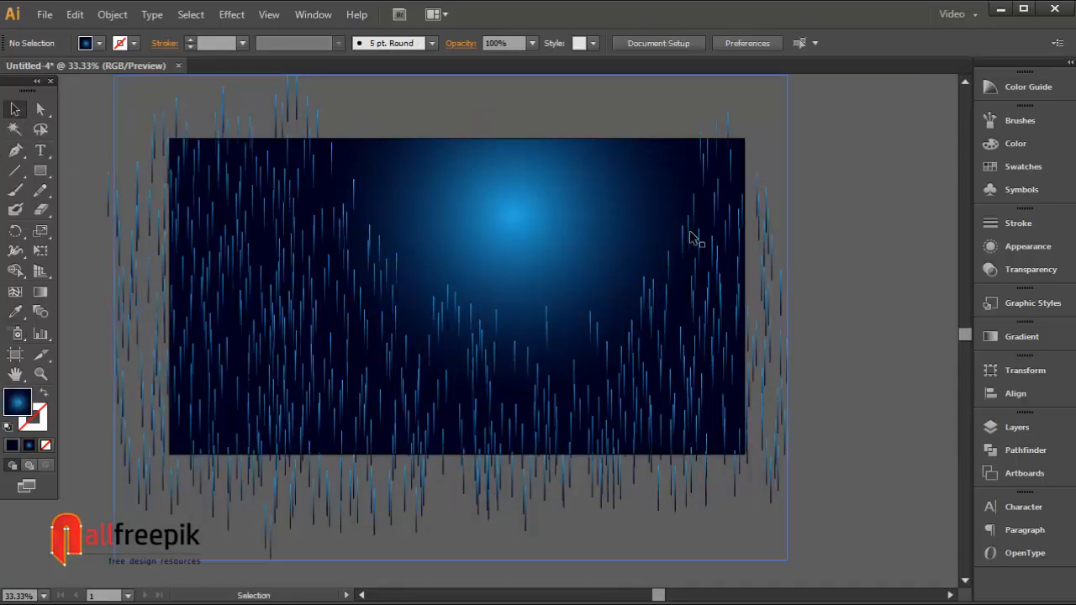
pyautogui.click(713, 249)
pyautogui.moveTo(790, 156); pyautogui.dragTo(780, 196)
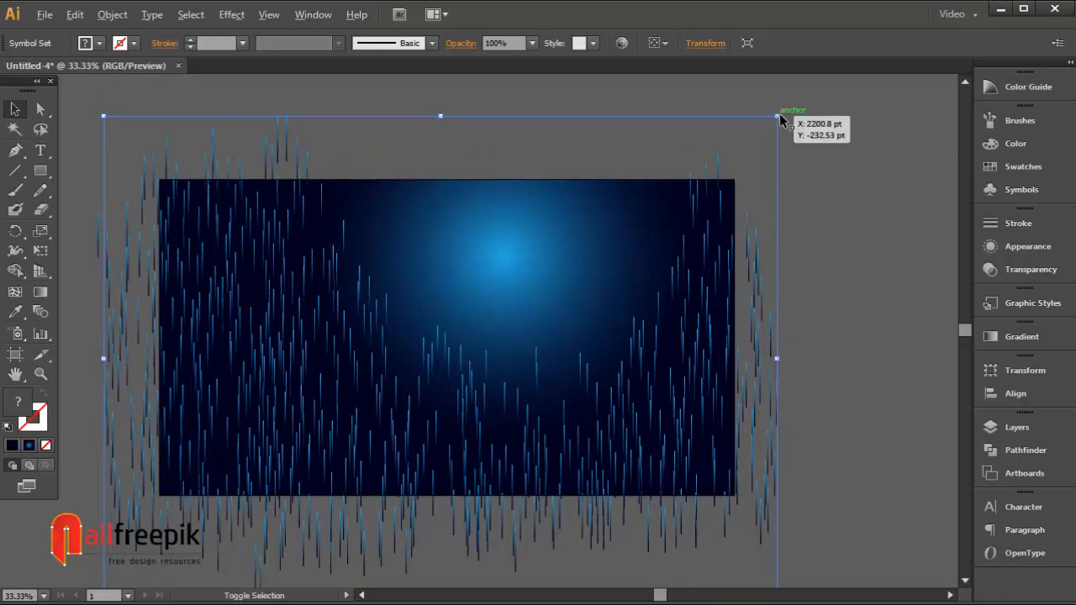
pyautogui.moveTo(775, 117); pyautogui.dragTo(745, 138)
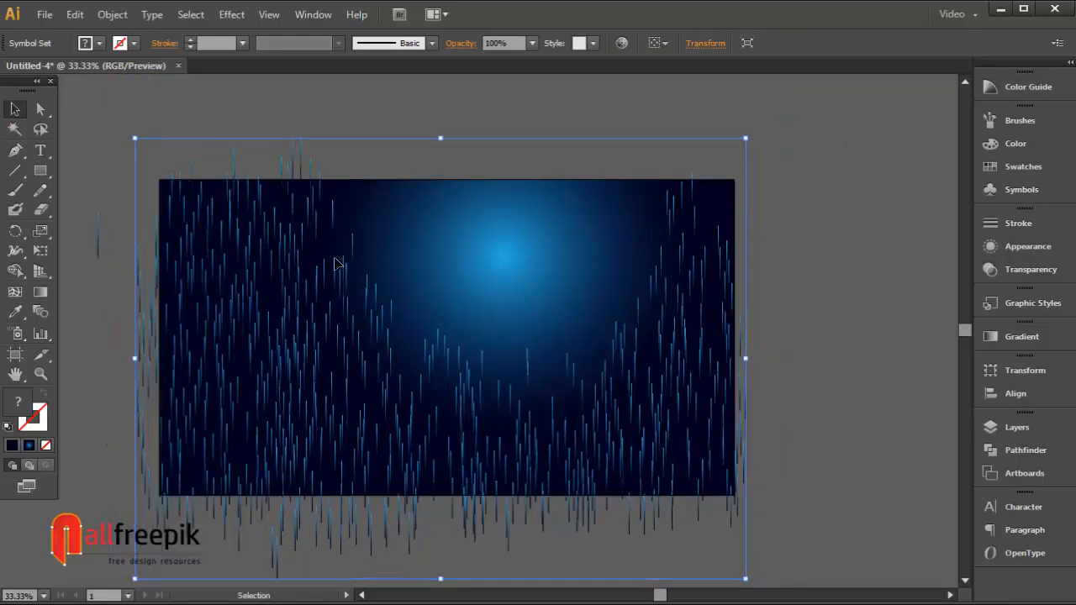
# Step: Reposition the sprayed symbol set and stretch its corner and edge so it covers the background
pyautogui.moveTo(325, 274); pyautogui.dragTo(333, 308)
pyautogui.moveTo(741, 169); pyautogui.dragTo(728, 179)
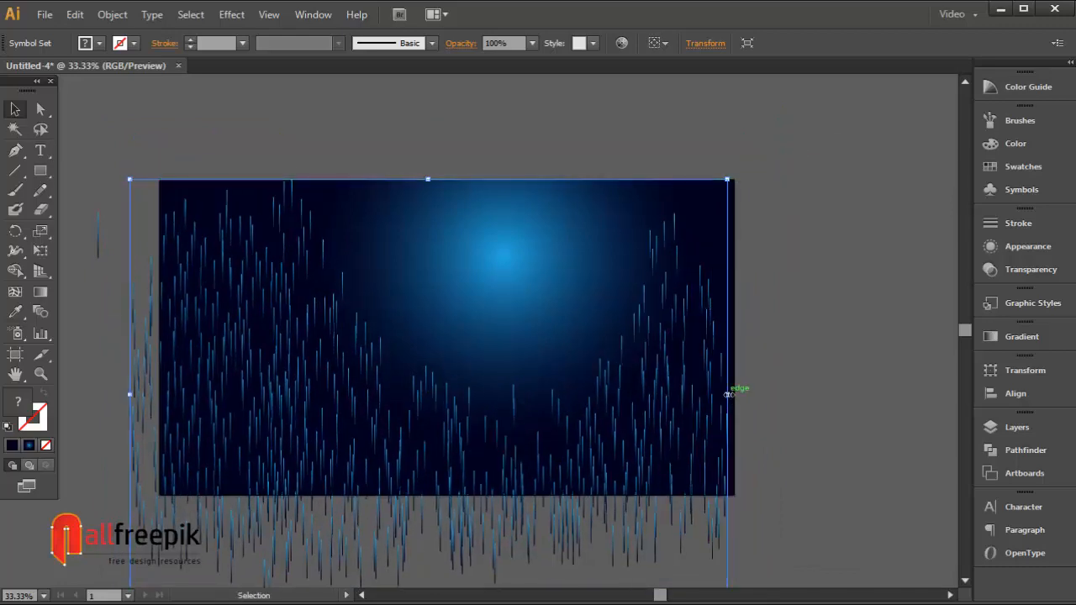
pyautogui.moveTo(727, 393); pyautogui.dragTo(753, 392)
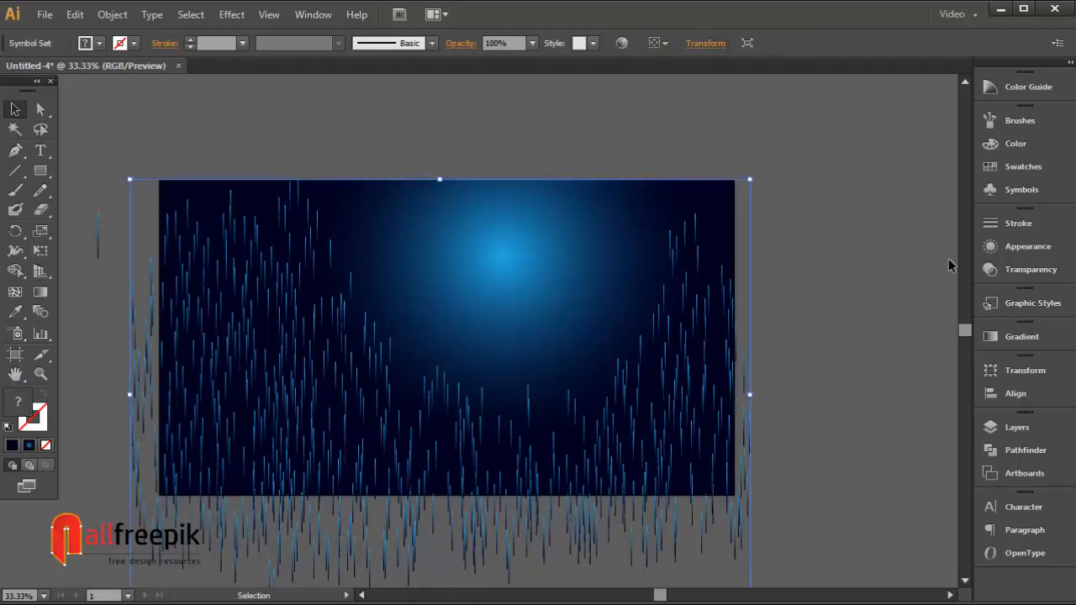
# Step: Set the symbol set's opacity to 20%
pyautogui.click(1031, 269)
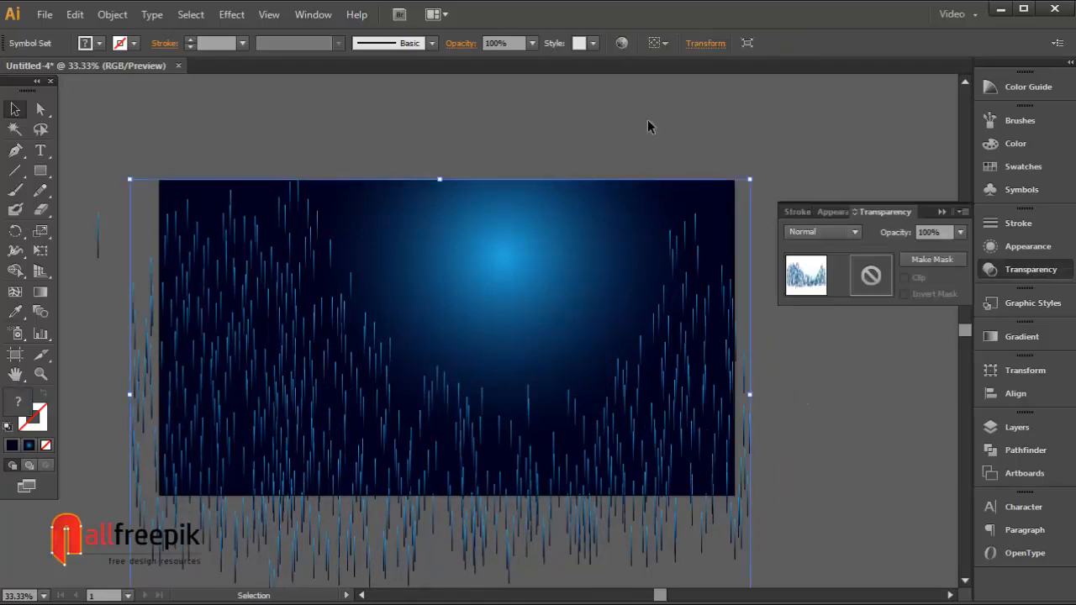
pyautogui.click(533, 43)
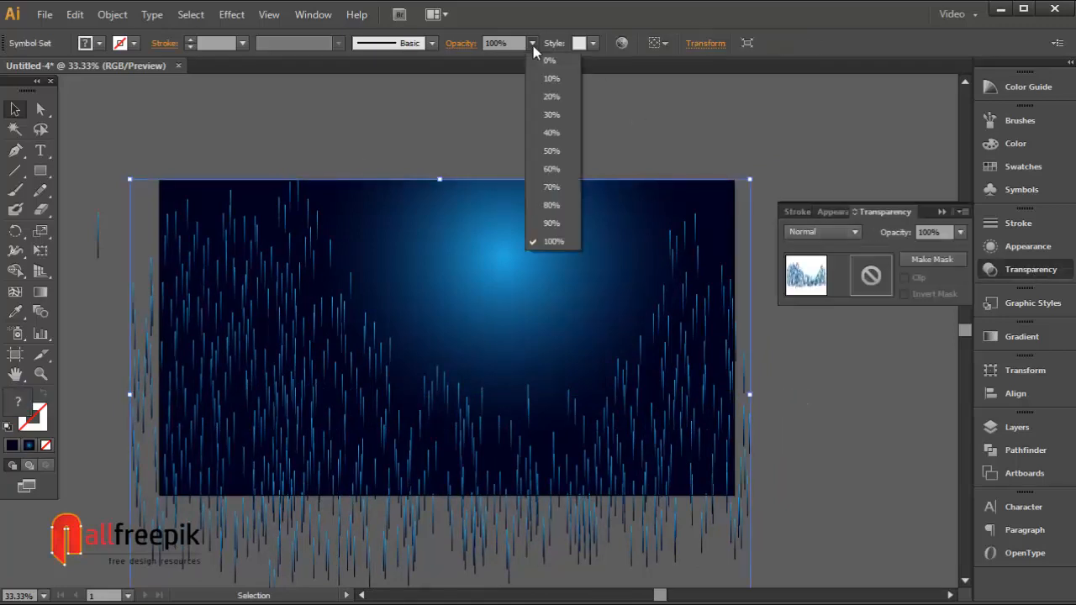
pyautogui.click(553, 99)
pyautogui.click(605, 118)
pyautogui.click(311, 235)
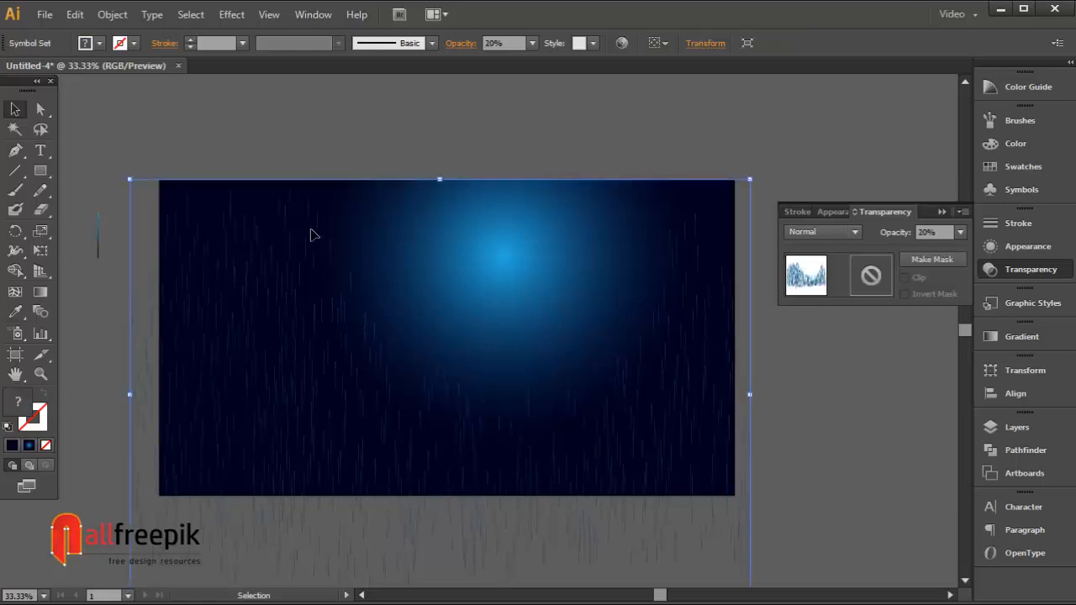
# Step: Duplicate the symbol set with Paste in Front and set the copy's opacity to 40%
pyautogui.click(75, 15)
pyautogui.click(101, 94)
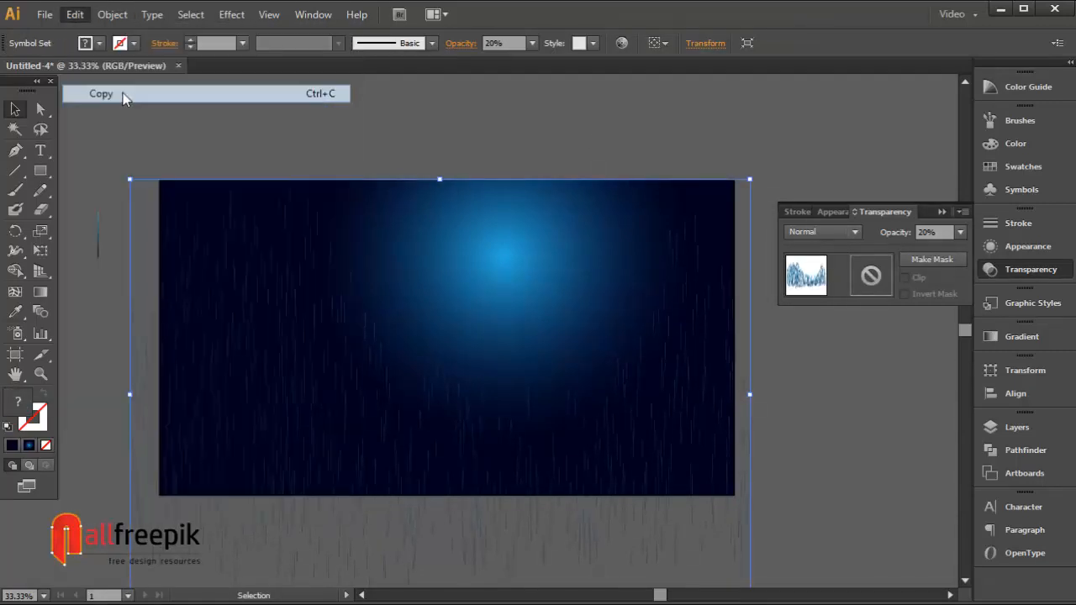
pyautogui.click(75, 14)
pyautogui.click(119, 129)
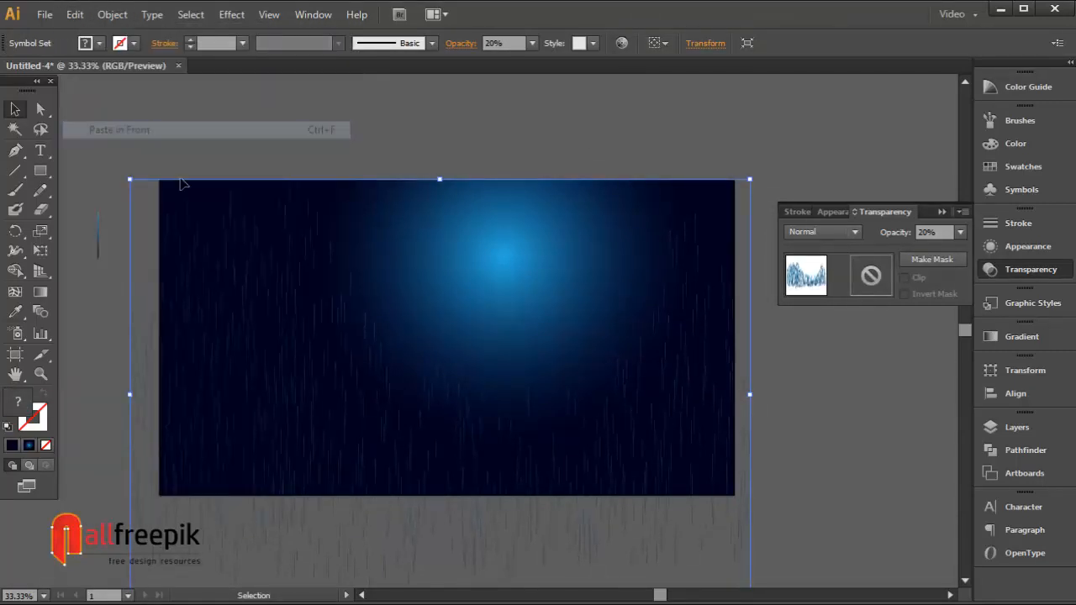
pyautogui.click(531, 44)
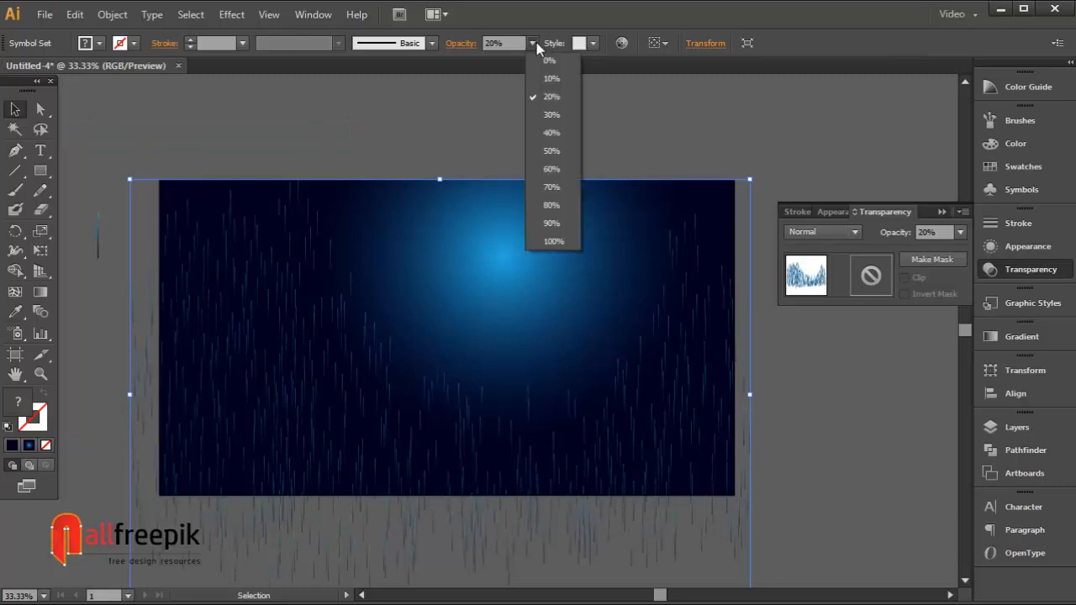
pyautogui.click(550, 116)
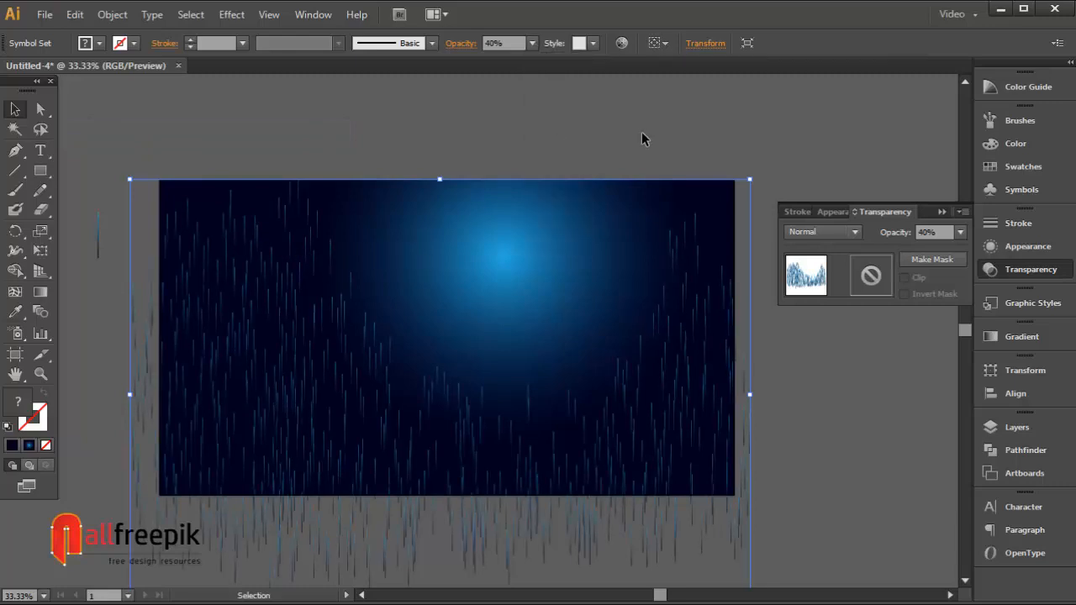
# Step: Nudge the 40% copy slightly right and down
pyautogui.hotkey('shift', 'Right')
pyautogui.hotkey('shift', 'Right')
pyautogui.hotkey('shift', 'Right')
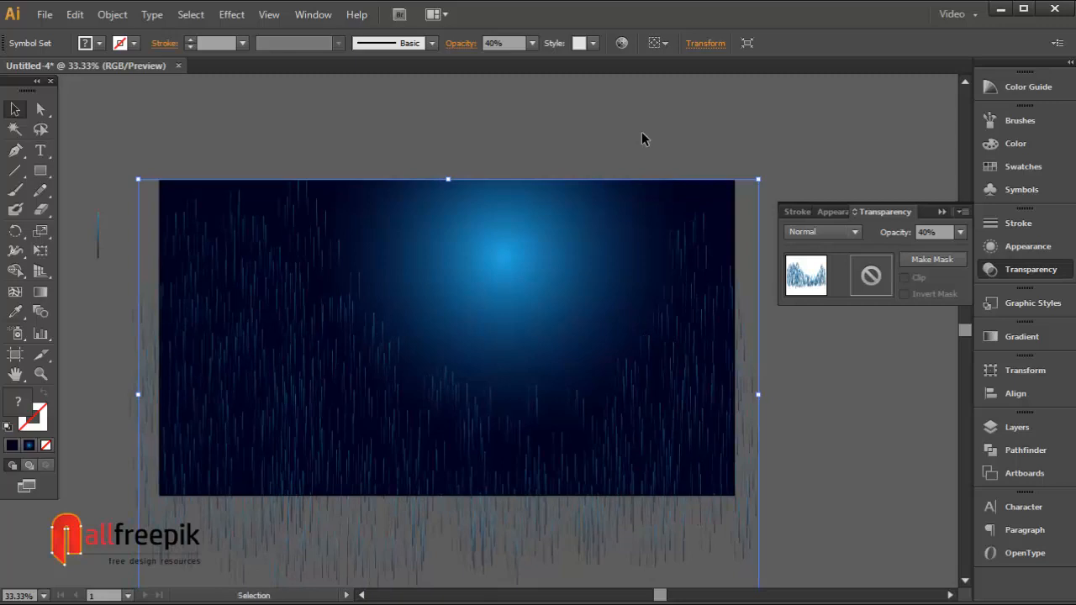
pyautogui.hotkey('shift', 'Down')
pyautogui.hotkey('shift', 'Down')
pyautogui.hotkey('shift', 'Down')
pyautogui.hotkey('shift', 'Down')
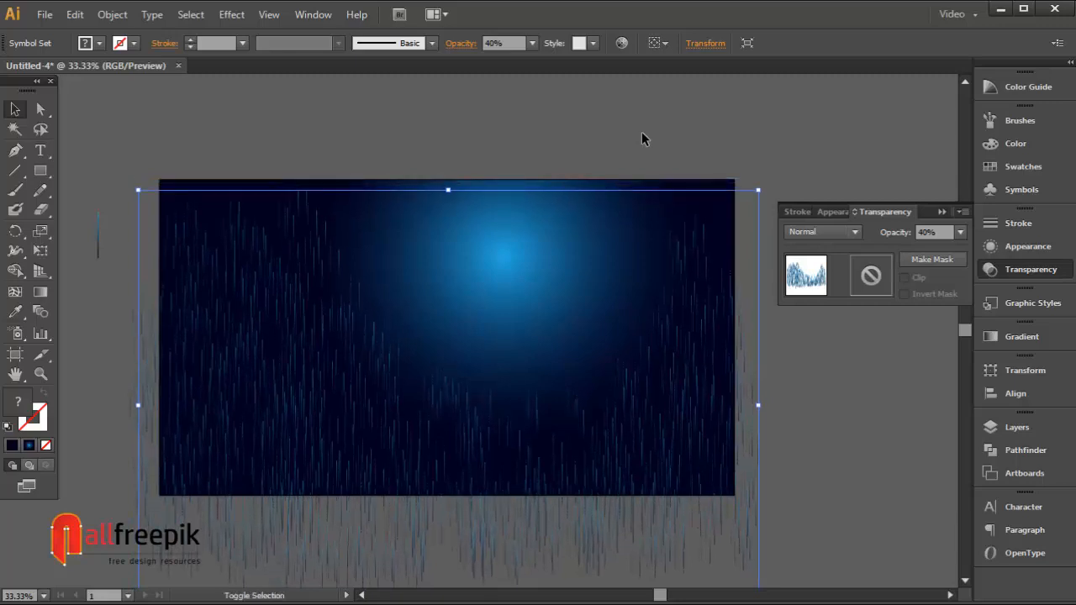
pyautogui.hotkey('shift', 'Down')
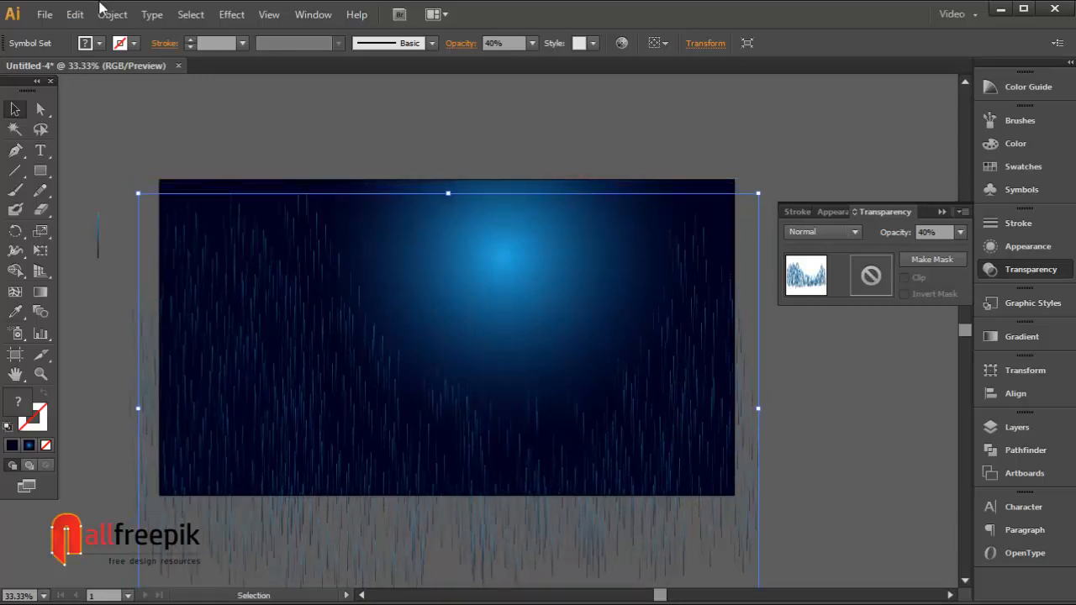
# Step: Paste another copy of the symbol set in front and set its opacity to 60%
pyautogui.click(75, 15)
pyautogui.click(103, 93)
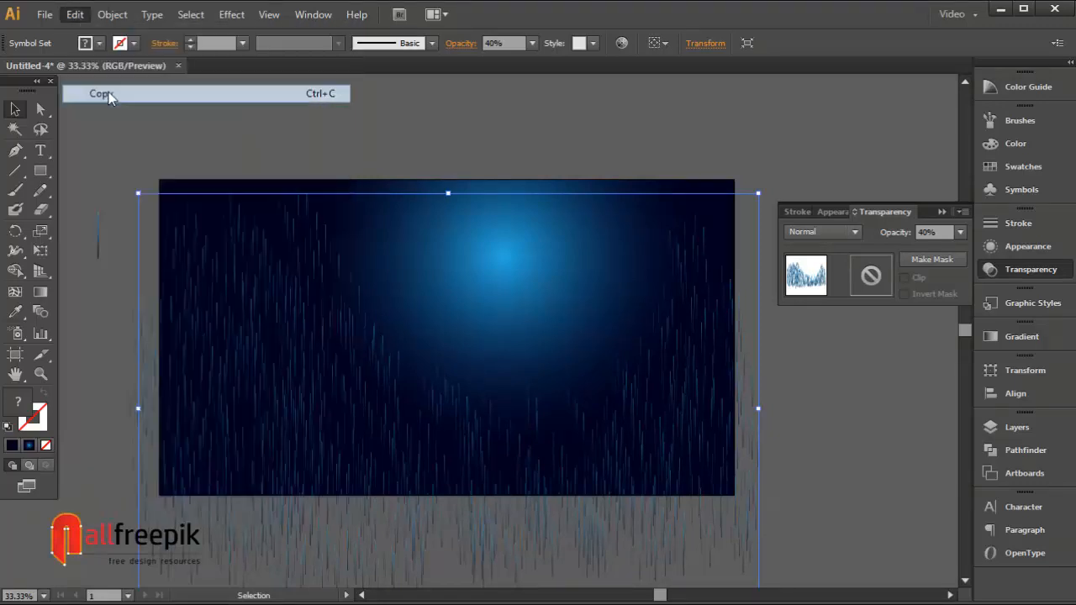
pyautogui.click(75, 14)
pyautogui.click(119, 130)
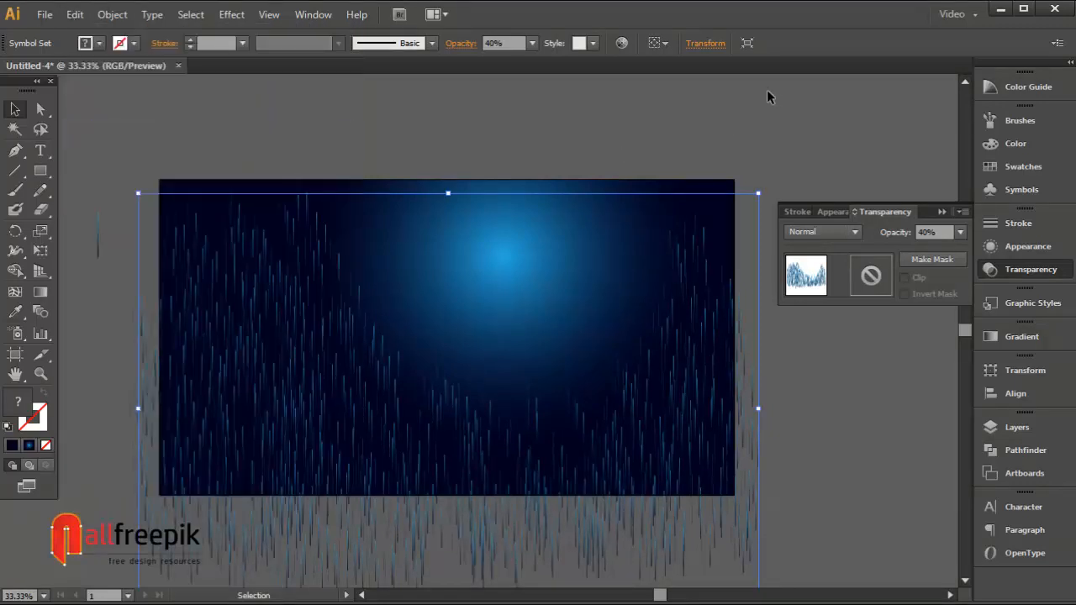
pyautogui.click(535, 43)
pyautogui.click(555, 171)
# Step: Nudge the 60% copy to the left
pyautogui.press('Left')
pyautogui.press('Left')
pyautogui.press('Left')
pyautogui.press('Left')
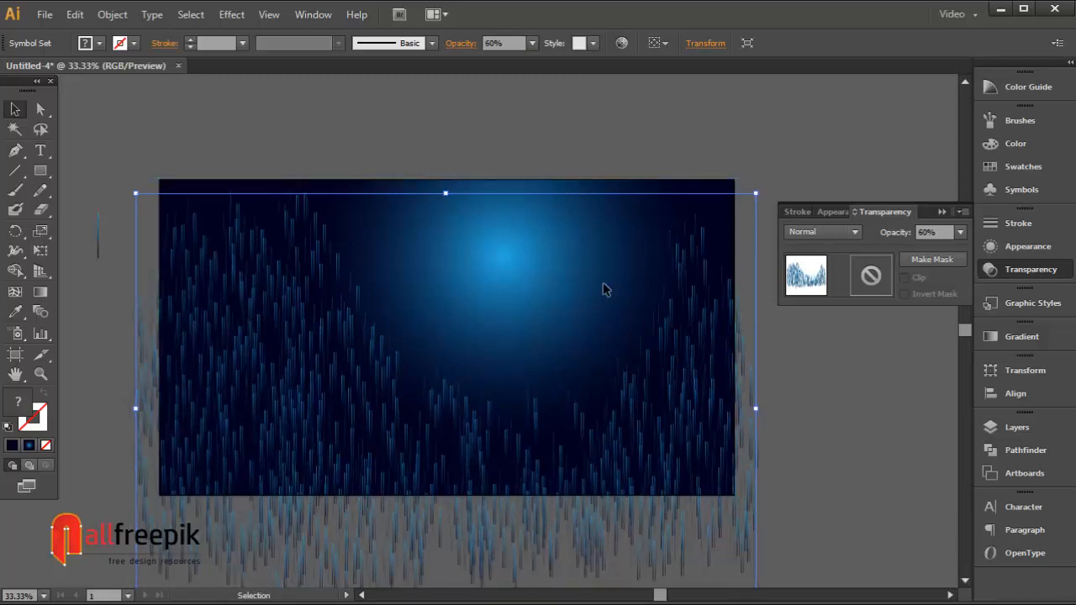
pyautogui.press('Left')
pyautogui.press('Left')
pyautogui.press('Left')
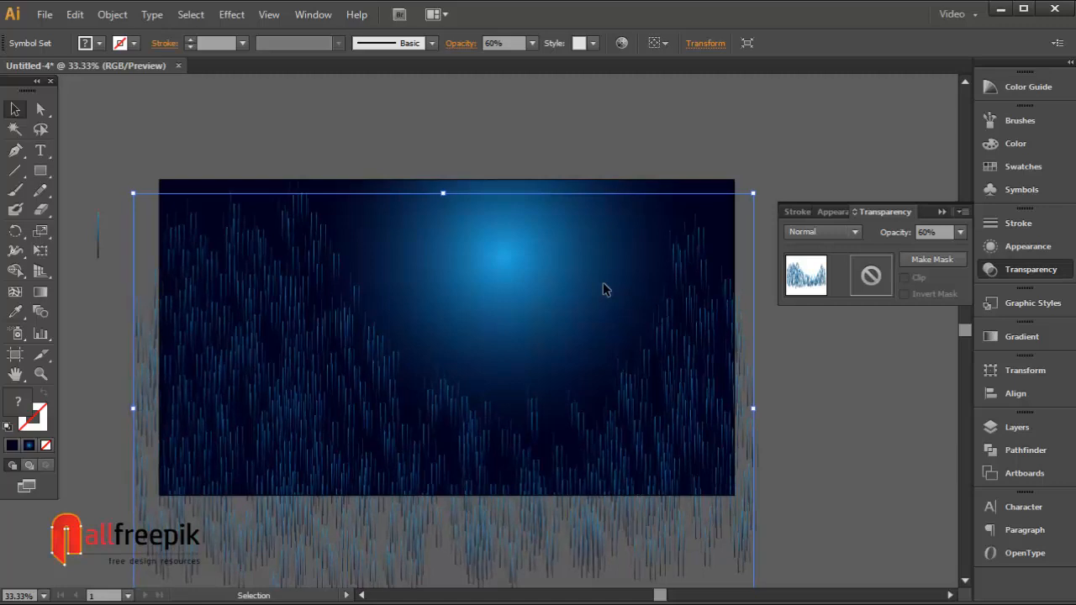
pyautogui.press('Left')
pyautogui.press('Left')
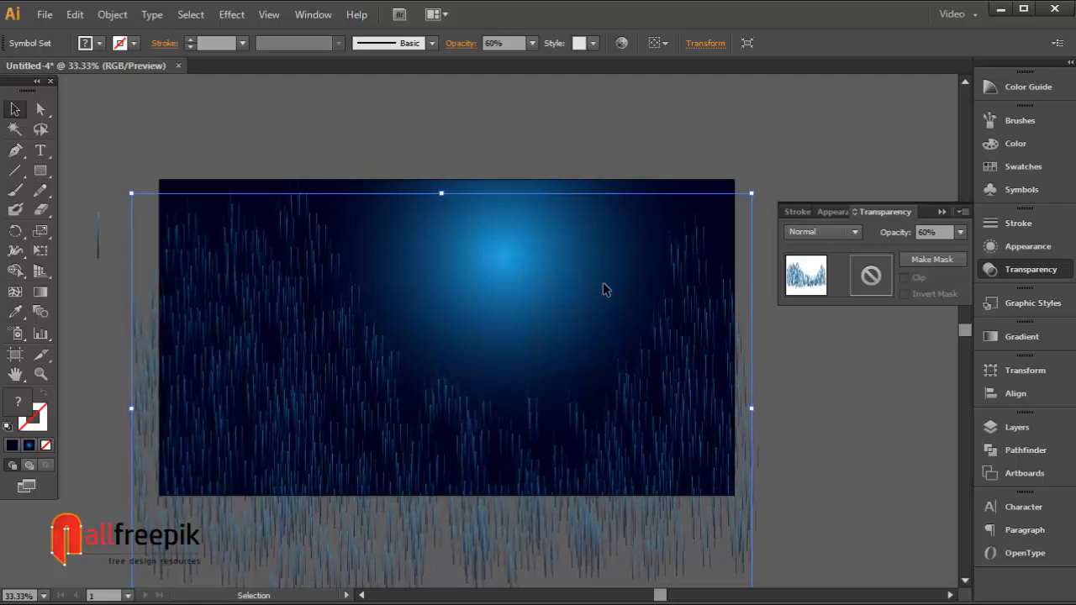
pyautogui.press('Left')
pyautogui.press('Left')
pyautogui.press('Left')
pyautogui.press('Left')
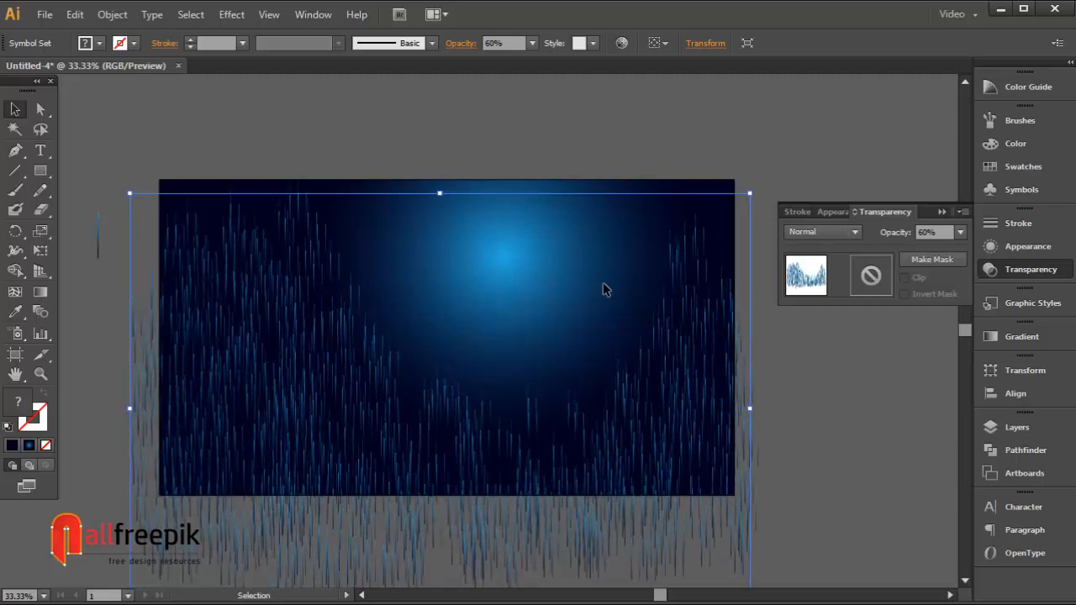
pyautogui.press('Left')
pyautogui.press('Left')
pyautogui.press('Left')
pyautogui.press('Left')
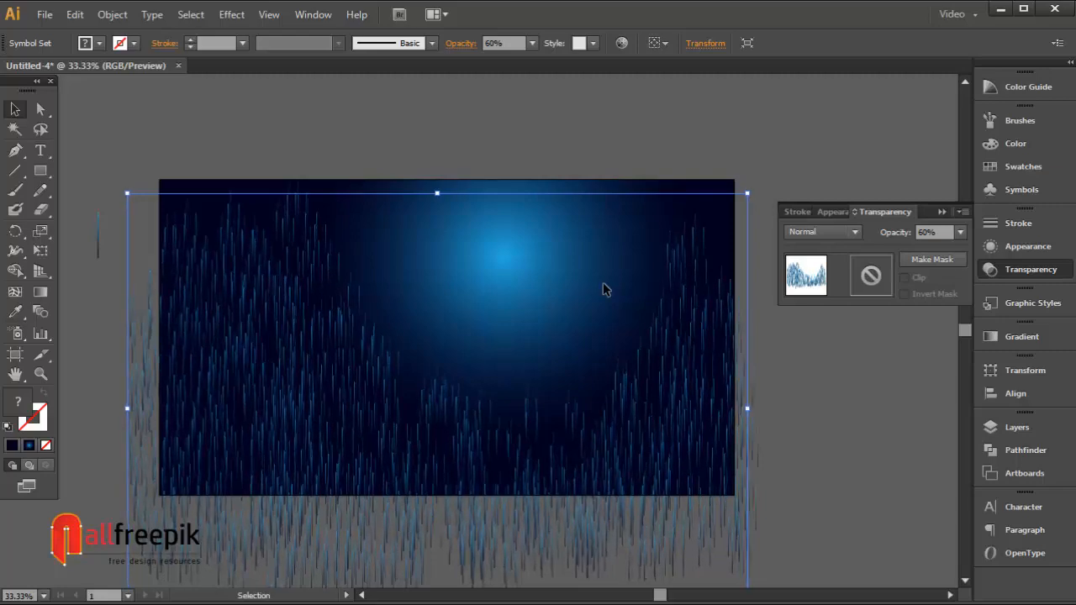
# Step: Copy the set, paste a new copy in front, and set its opacity to 80%
pyautogui.click(103, 17)
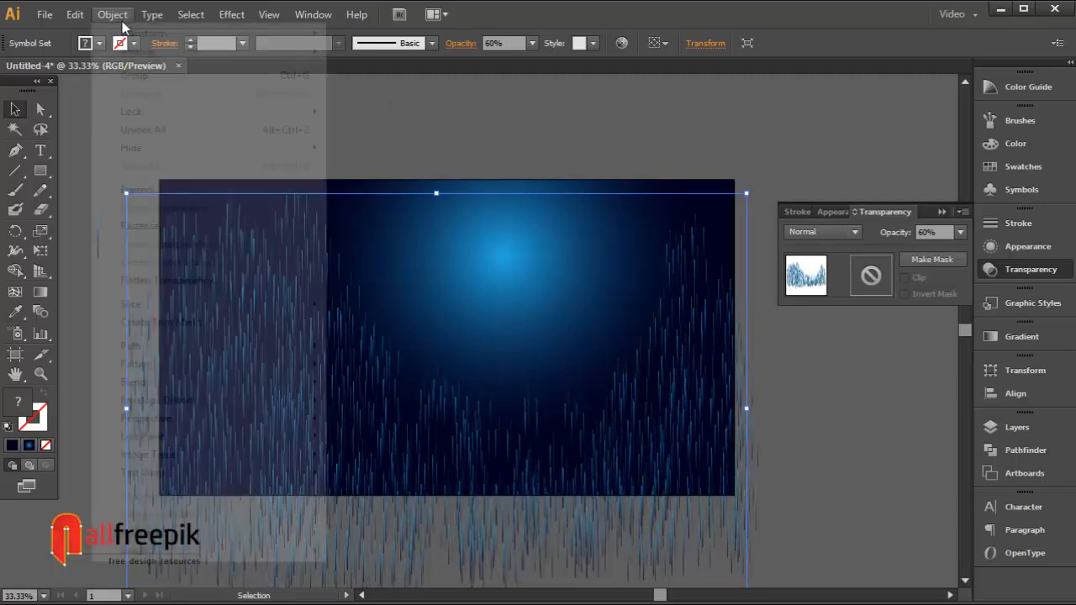
pyautogui.moveTo(75, 15)
pyautogui.click(112, 94)
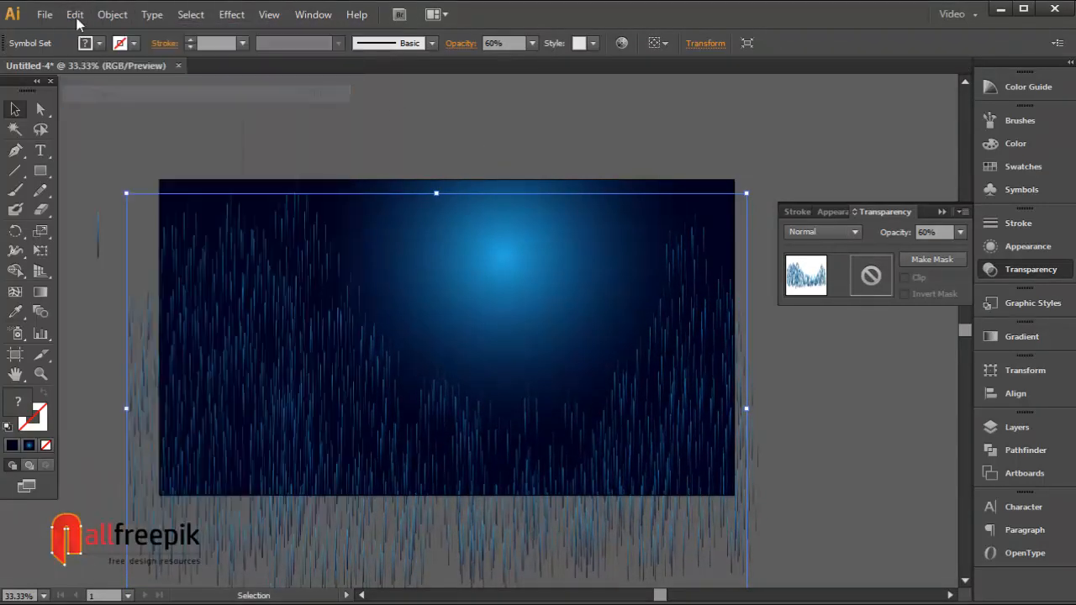
pyautogui.click(75, 14)
pyautogui.click(126, 131)
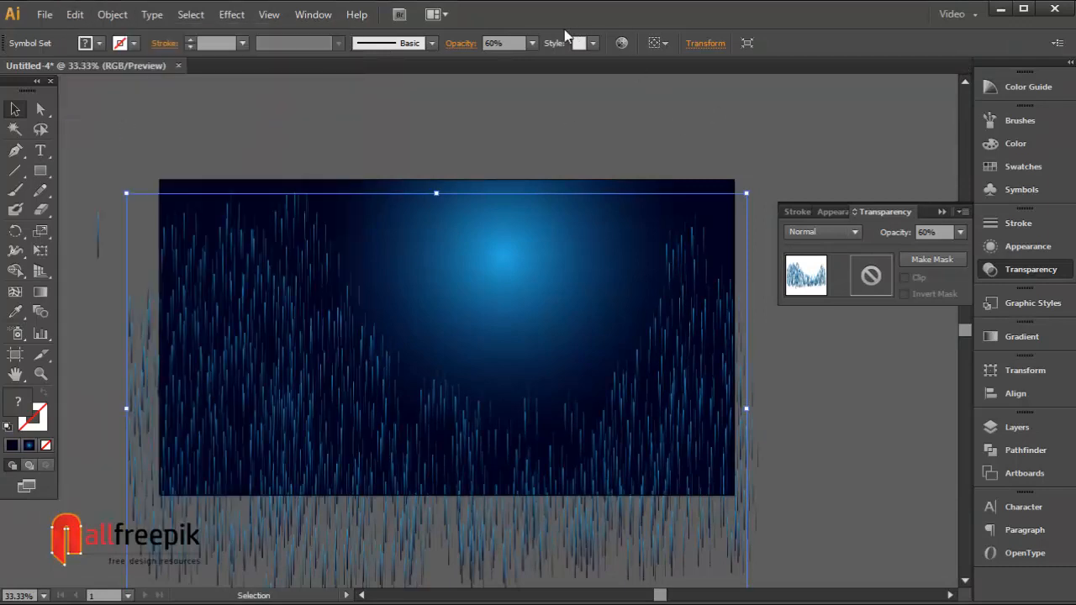
pyautogui.click(531, 43)
pyautogui.click(555, 208)
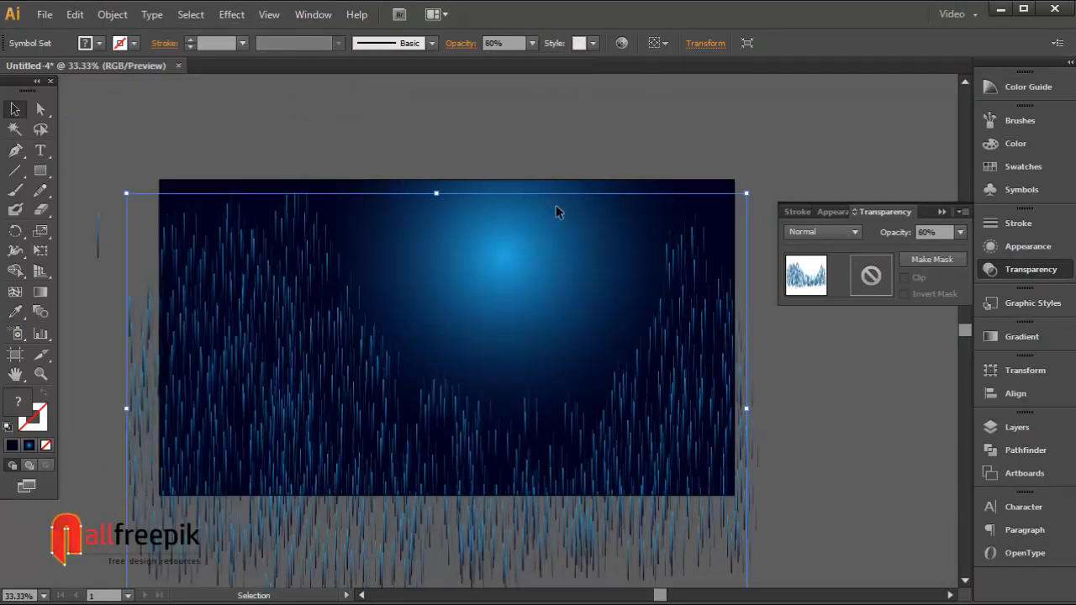
# Step: Paste one more copy of the symbol set in front
pyautogui.click(112, 15)
pyautogui.click(88, 91)
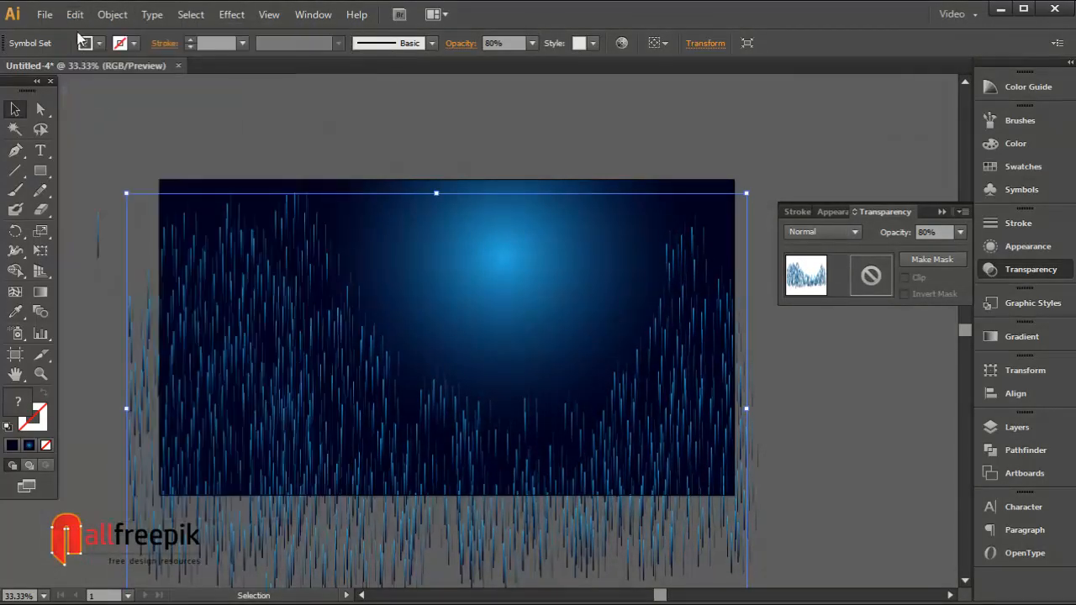
pyautogui.click(74, 14)
pyautogui.click(132, 128)
# Step: Nudge the new copy downward and set its opacity to 100%
pyautogui.hotkey('shift', 'Down')
pyautogui.hotkey('shift', 'Down')
pyautogui.hotkey('shift', 'Down')
pyautogui.hotkey('shift', 'Down')
pyautogui.hotkey('shift', 'Down')
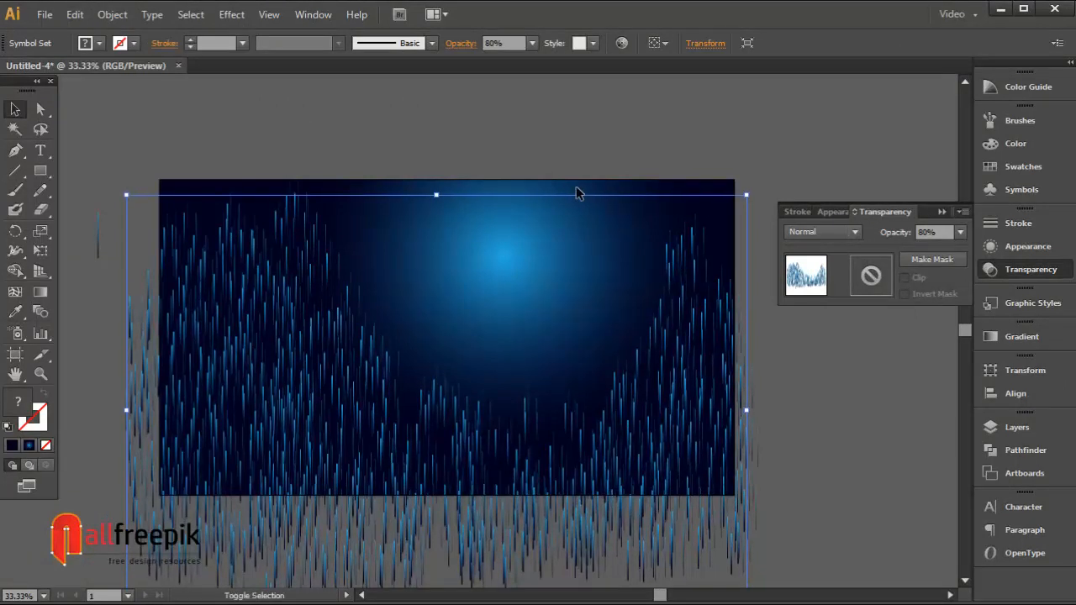
pyautogui.hotkey('shift', 'Down')
pyautogui.hotkey('shift', 'Down')
pyautogui.hotkey('shift', 'Down')
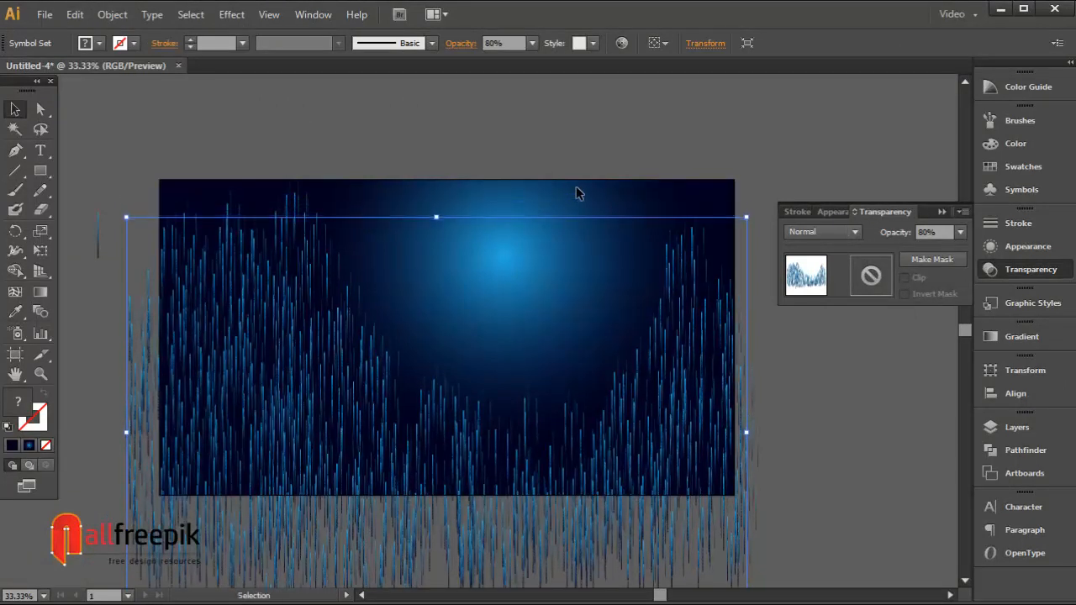
pyautogui.hotkey('shift', 'Down')
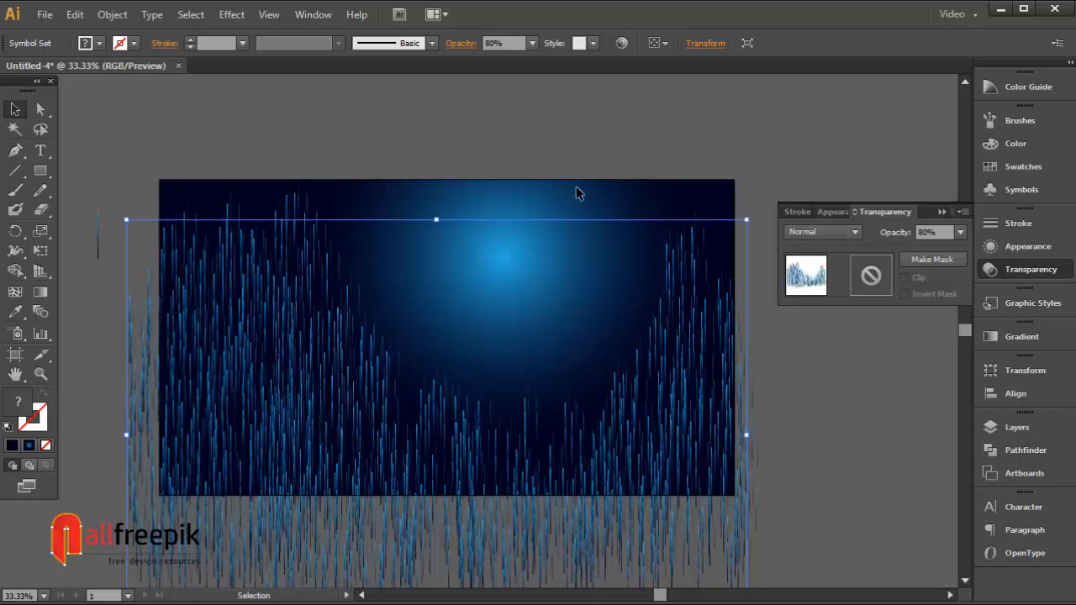
pyautogui.click(531, 43)
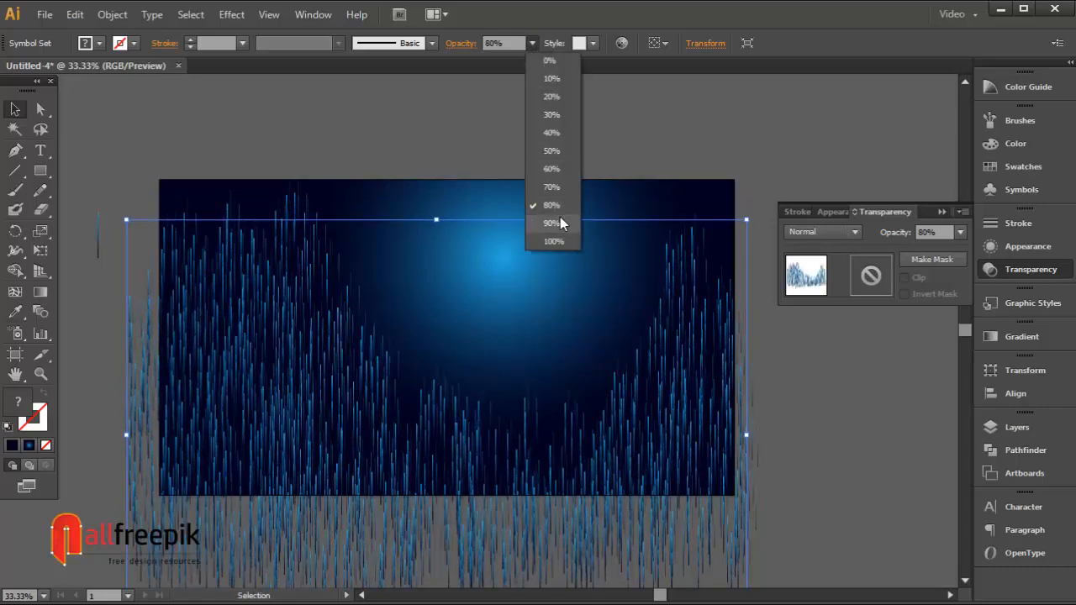
pyautogui.click(552, 241)
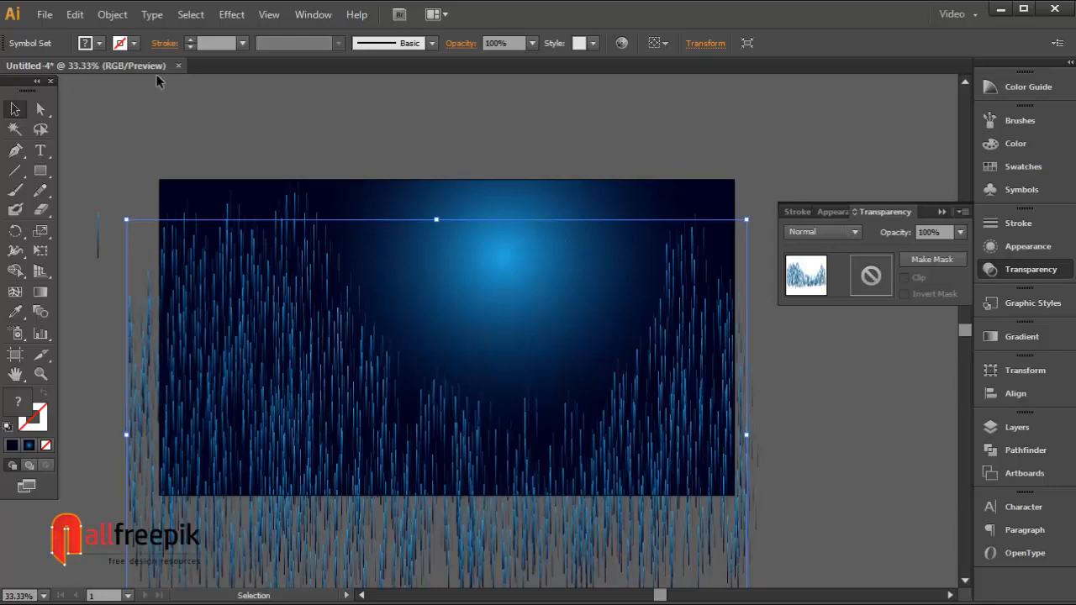
# Step: Duplicate the symbol set in front again and bring the copy to the front
pyautogui.click(74, 15)
pyautogui.click(118, 93)
pyautogui.click(75, 17)
pyautogui.click(116, 129)
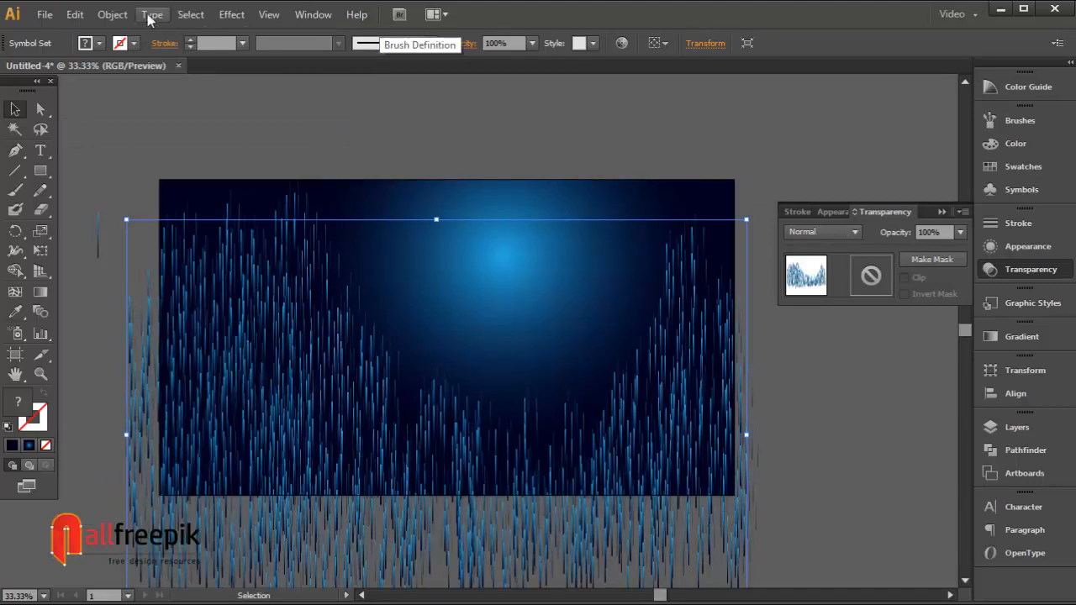
pyautogui.click(112, 14)
pyautogui.moveTo(139, 52)
pyautogui.click(394, 47)
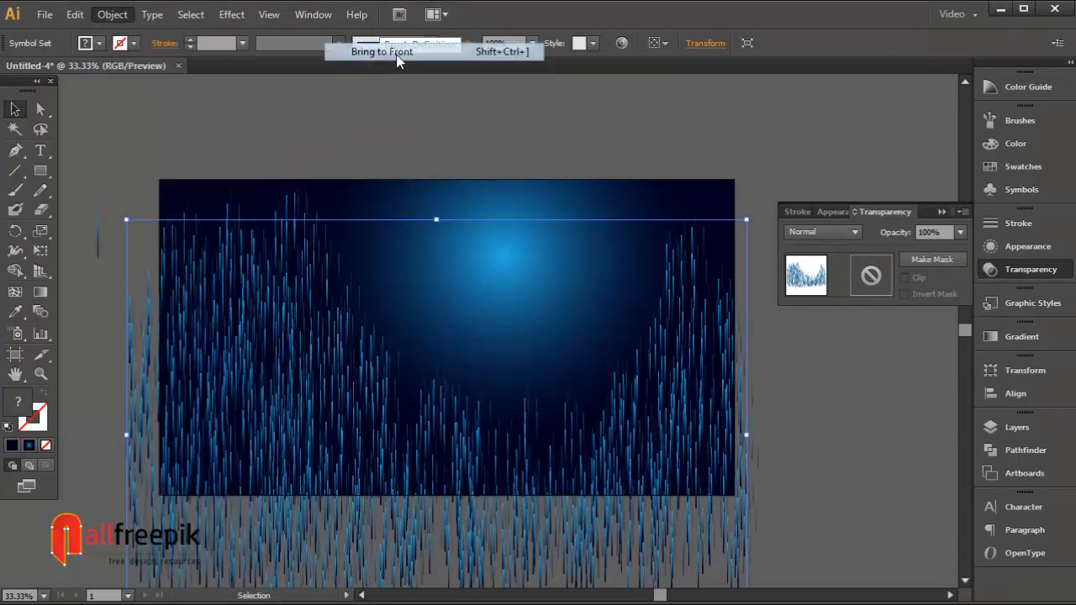
# Step: Nudge the front copy down and set its opacity to 20%
pyautogui.hotkey('shift', 'Down')
pyautogui.hotkey('shift', 'Down')
pyautogui.hotkey('shift', 'Down')
pyautogui.hotkey('shift', 'Down')
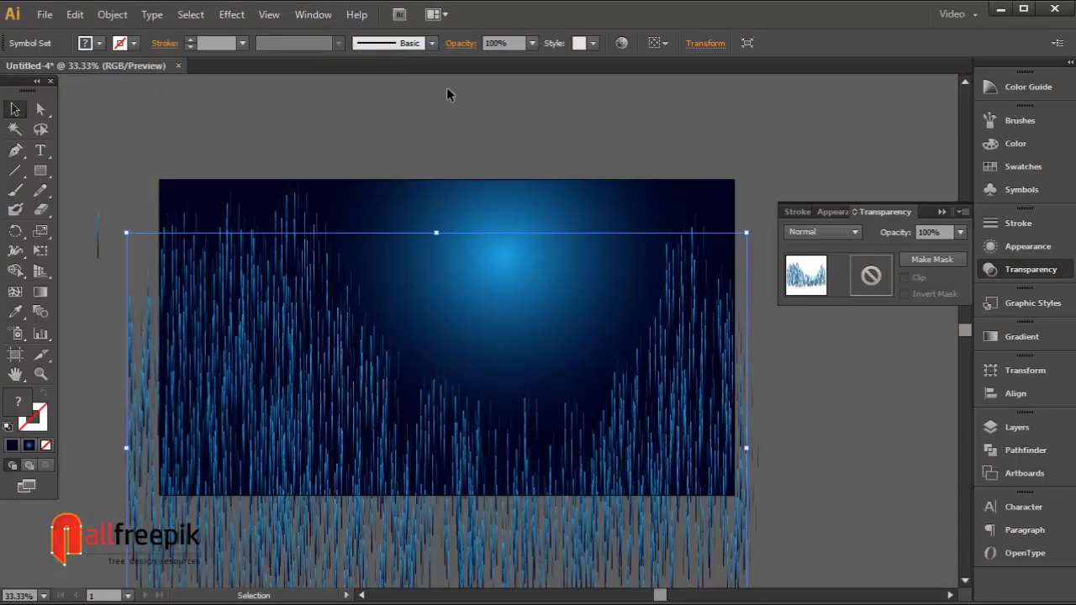
pyautogui.click(532, 43)
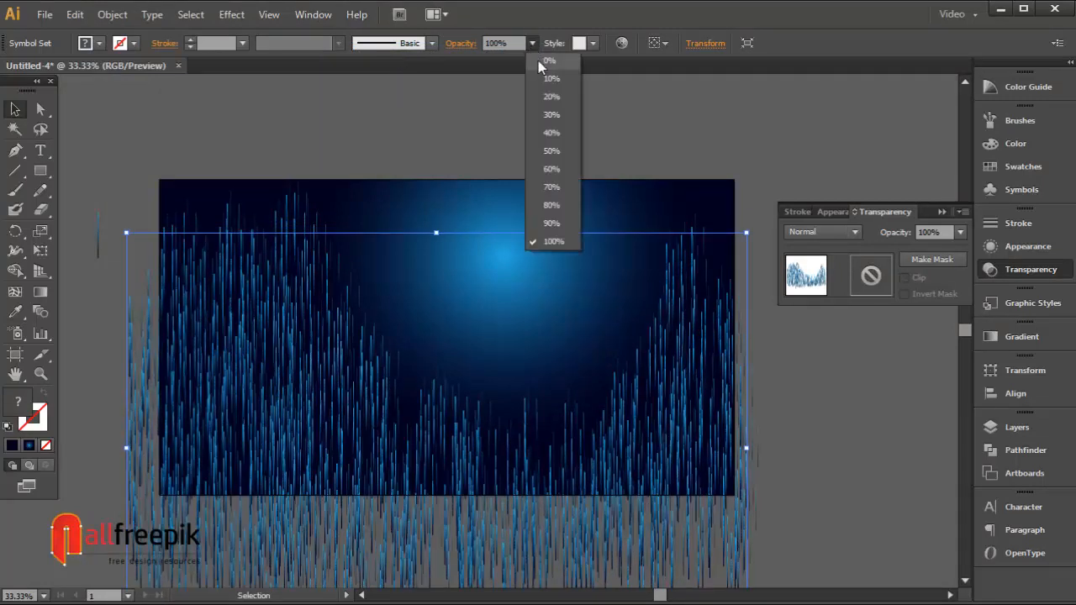
pyautogui.click(551, 96)
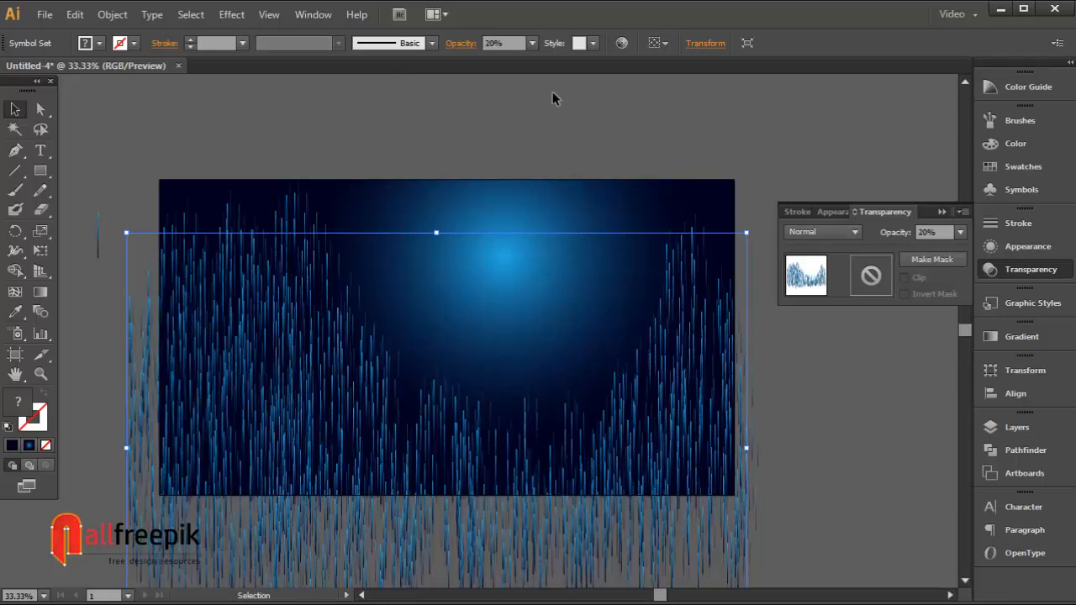
# Step: Nudge the 20% copy slightly to the right
pyautogui.press('Right')
pyautogui.press('Right')
pyautogui.press('Right')
pyautogui.press('Right')
pyautogui.press('Right')
pyautogui.press('Right')
pyautogui.press('Right')
pyautogui.press('Right')
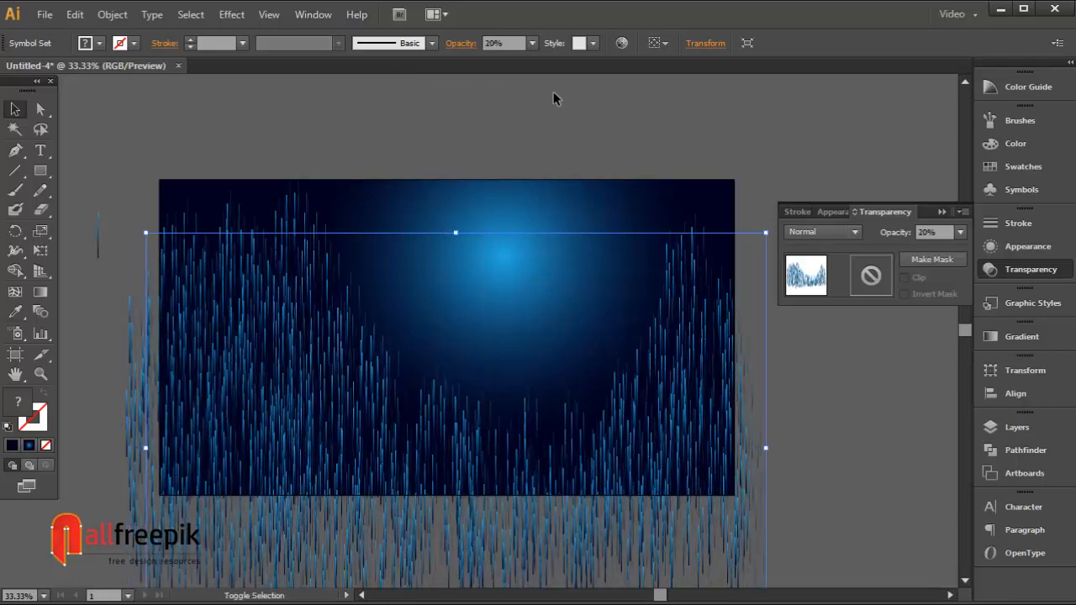
# Step: Nudge the 20% copy up and to the right, and set its blend mode to Multiply
pyautogui.press('Up')
pyautogui.press('Up')
pyautogui.press('Up')
pyautogui.press('Up')
pyautogui.press('Up')
pyautogui.press('Up')
pyautogui.press('Right')
pyautogui.press('Right')
pyautogui.press('Right')
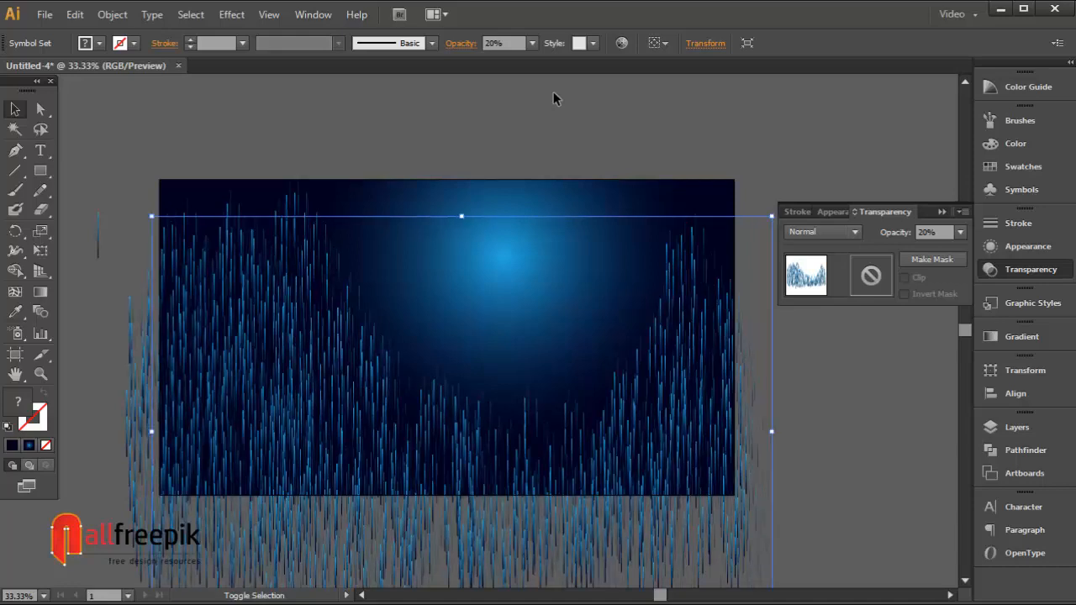
pyautogui.click(841, 232)
pyautogui.click(844, 294)
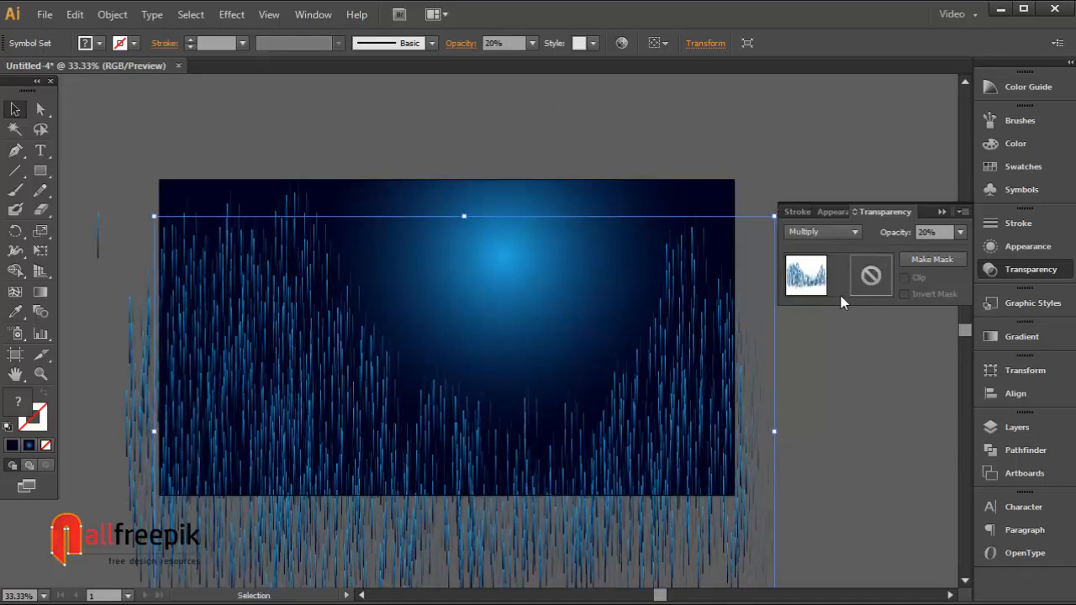
# Step: Nudge the Multiply copy further up and to the right, and set its opacity to 100%
pyautogui.press('Up')
pyautogui.press('Up')
pyautogui.press('Up')
pyautogui.press('Up')
pyautogui.press('Up')
pyautogui.press('Up')
pyautogui.press('Up')
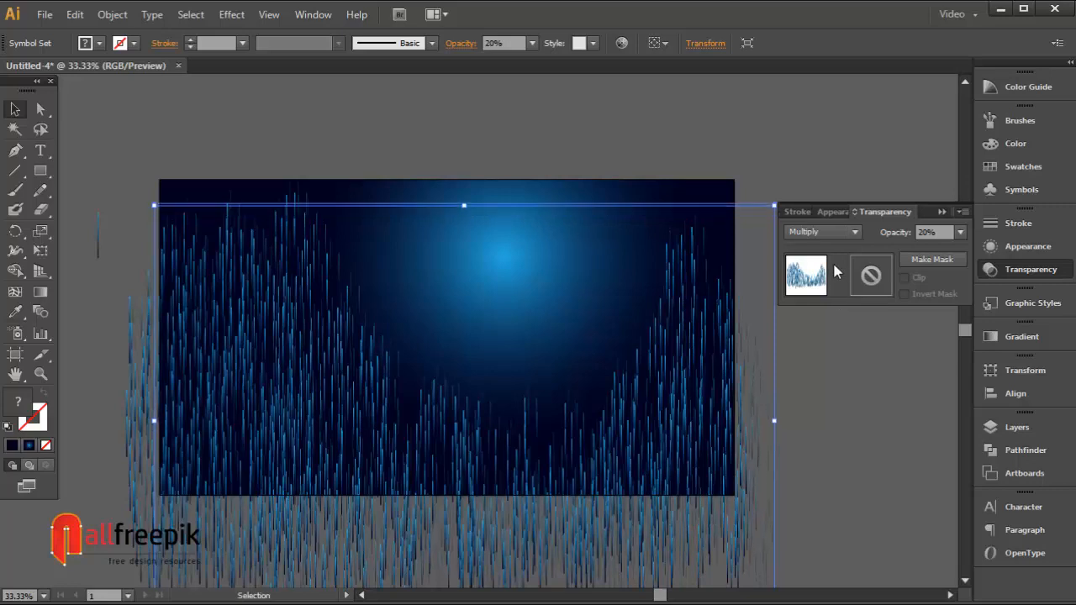
pyautogui.press('Up')
pyautogui.press('Right')
pyautogui.press('Right')
pyautogui.press('Right')
pyautogui.press('Right')
pyautogui.press('Right')
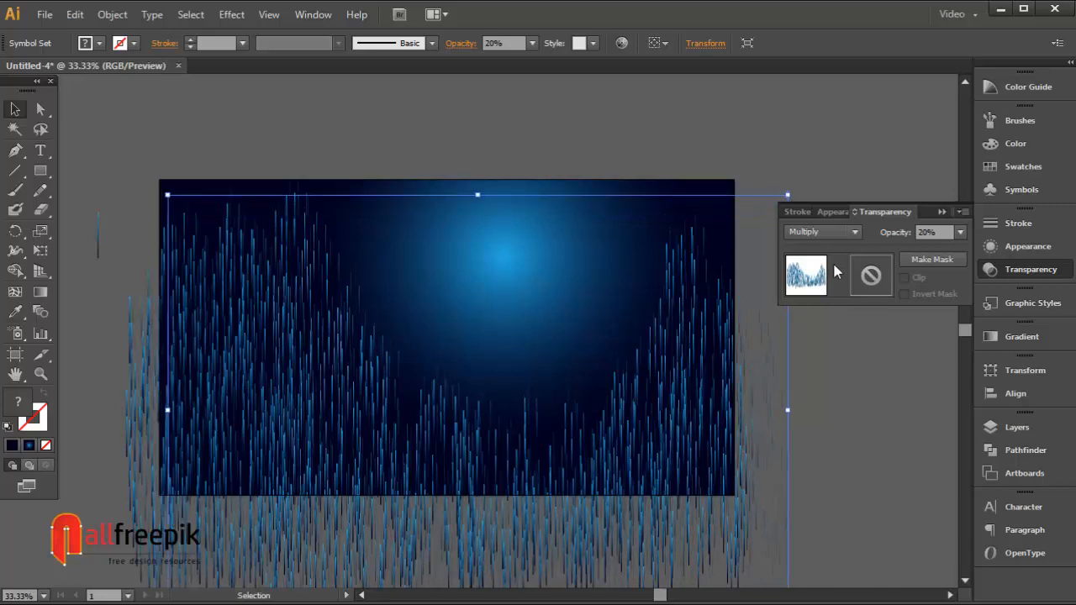
pyautogui.press('Left')
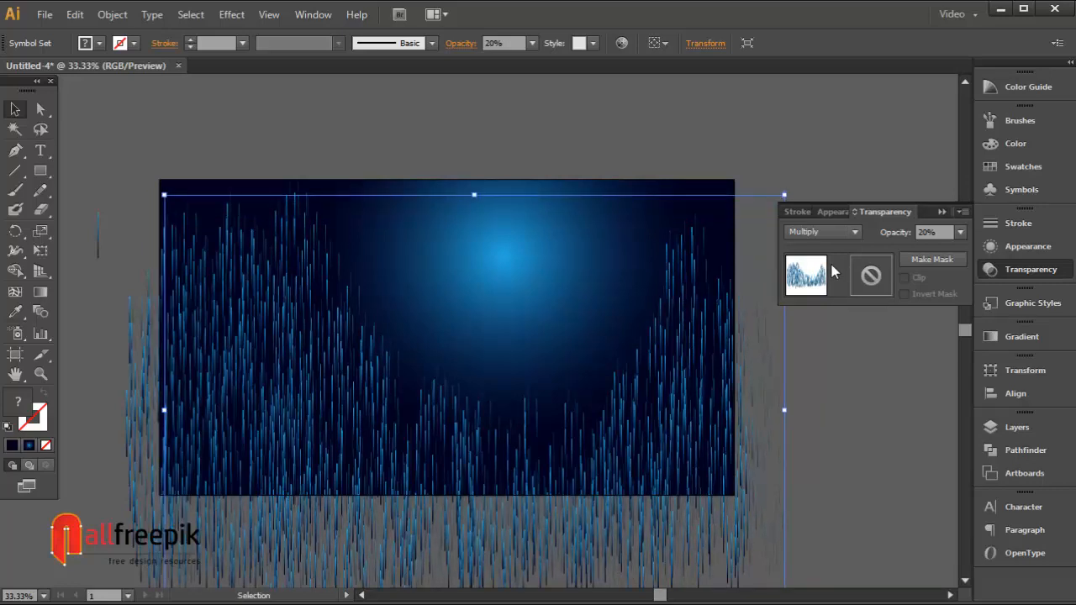
pyautogui.click(532, 42)
pyautogui.click(560, 242)
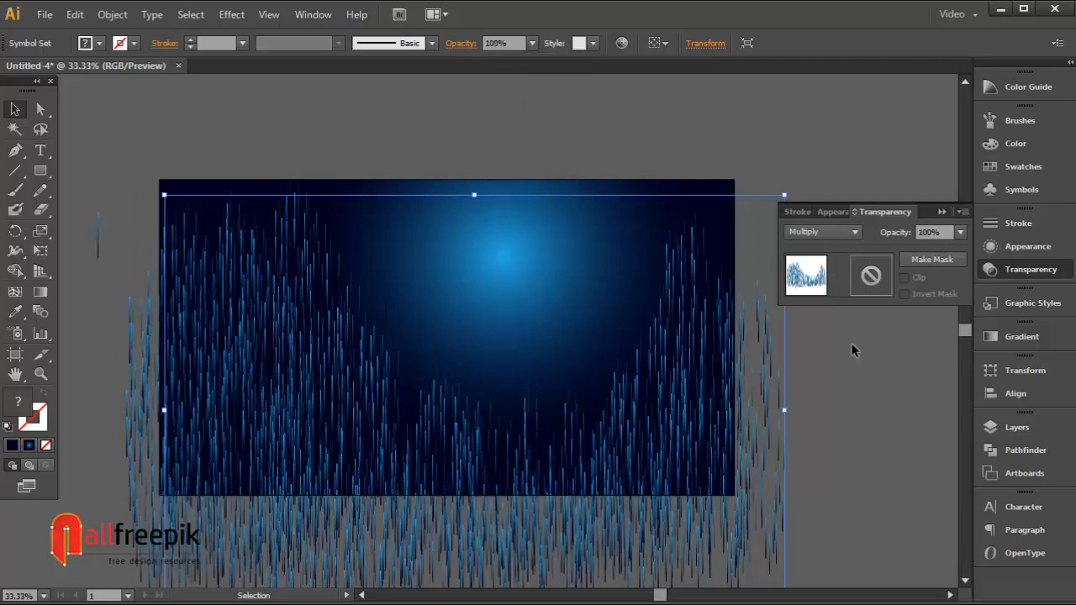
# Step: Reselect the symbol set, then copy it and paste it in front three times
pyautogui.click(861, 399)
pyautogui.click(780, 403)
pyautogui.click(75, 14)
pyautogui.click(118, 94)
pyautogui.click(75, 14)
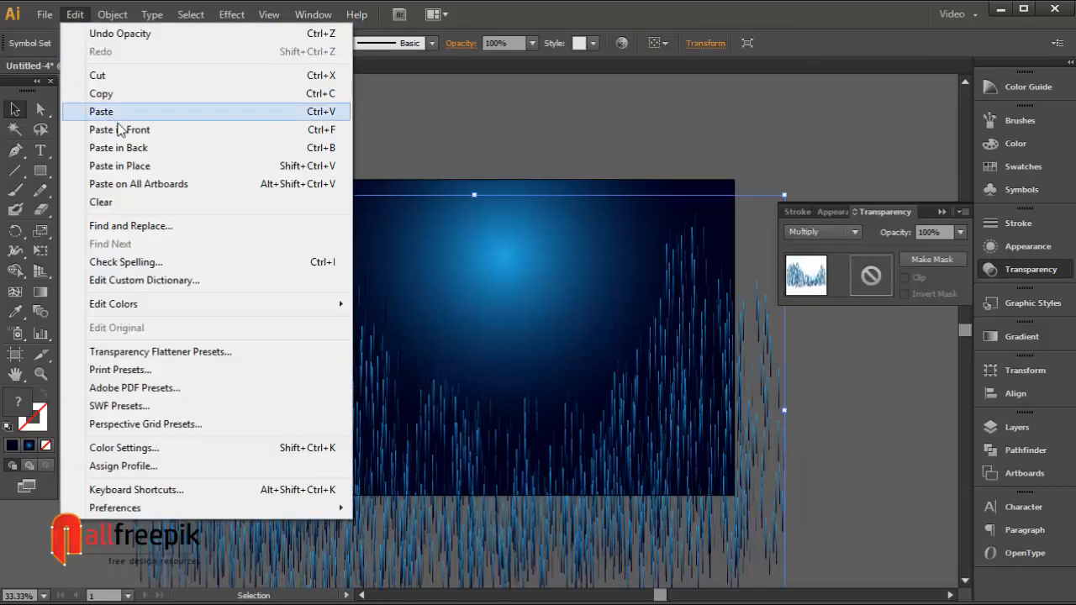
pyautogui.click(119, 130)
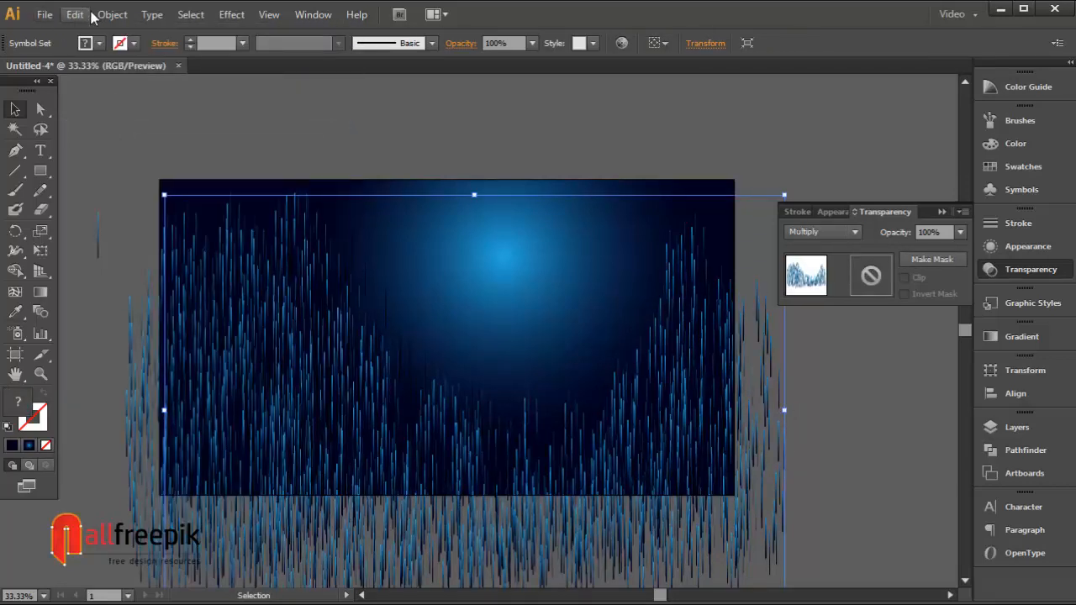
pyautogui.click(75, 14)
pyautogui.click(101, 93)
pyautogui.click(74, 14)
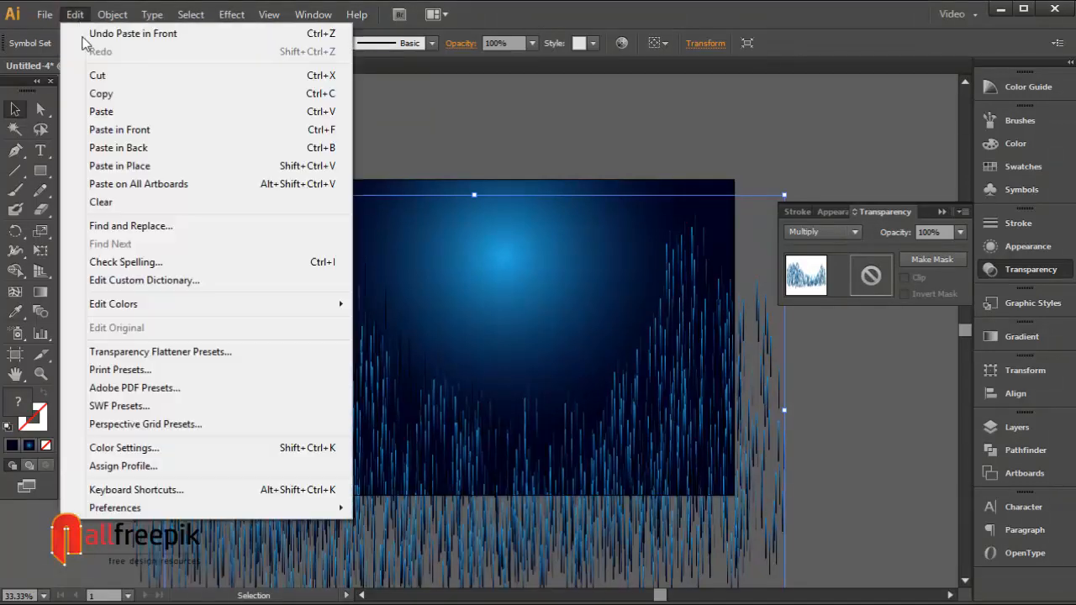
pyautogui.click(119, 130)
pyautogui.click(74, 14)
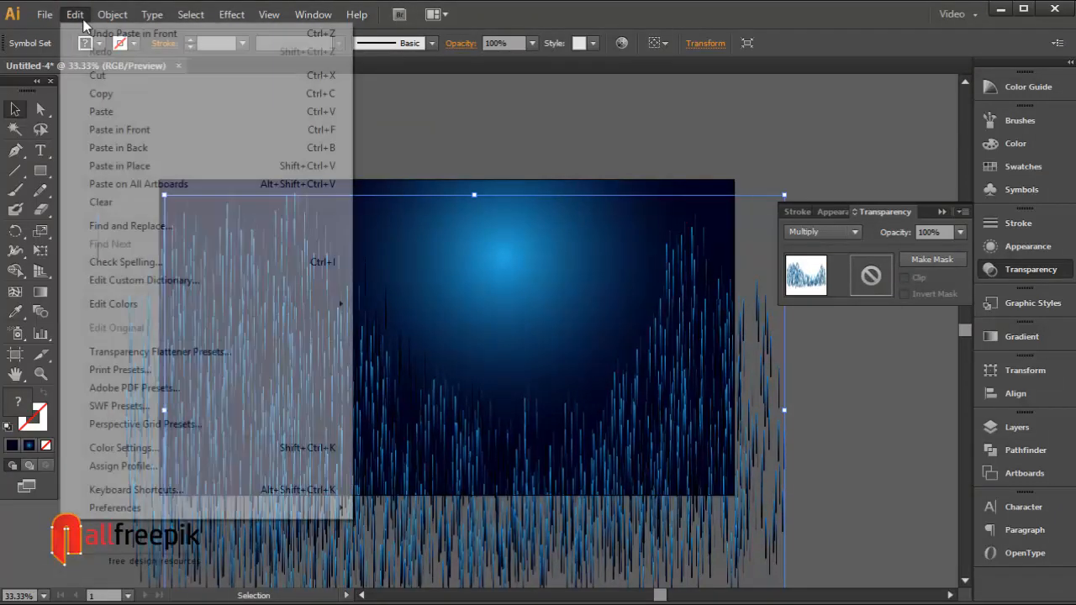
pyautogui.click(101, 93)
pyautogui.click(75, 14)
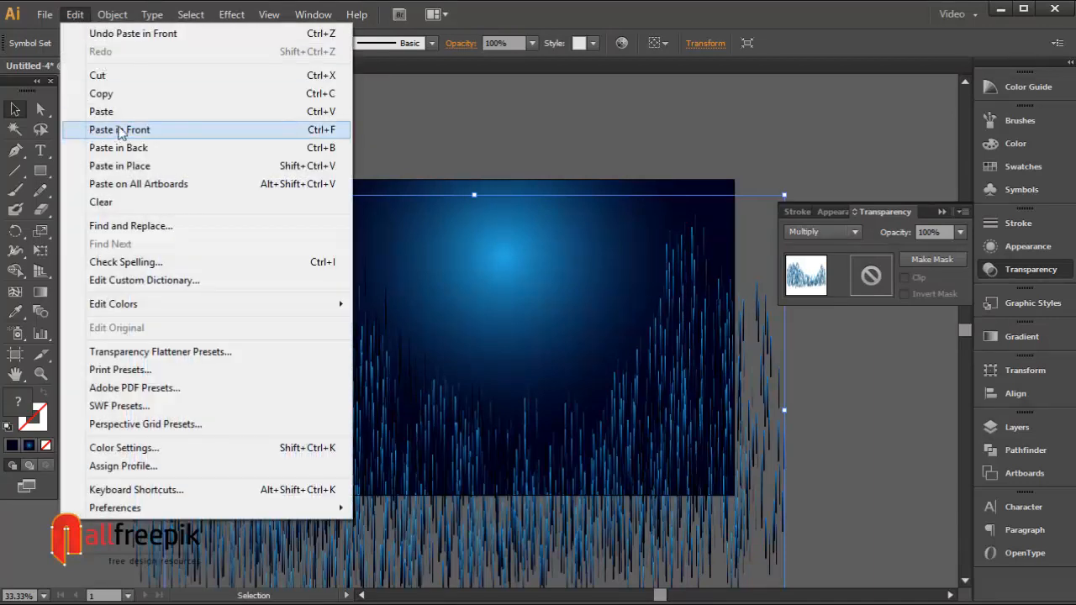
pyautogui.click(120, 131)
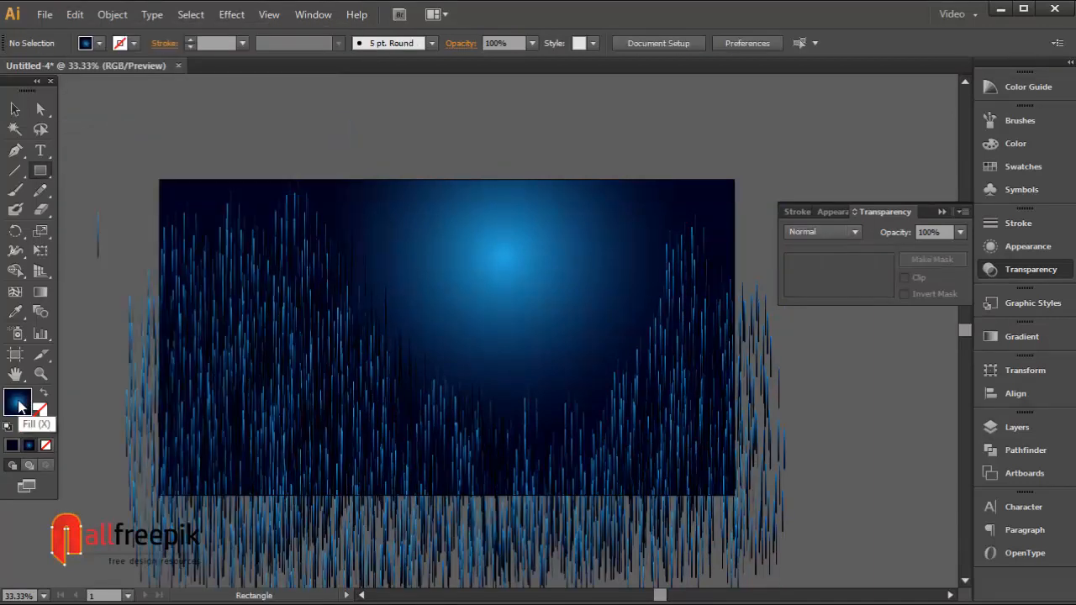
# Step: Draw a rectangle with no fill exactly covering the artboard
pyautogui.click(44, 446)
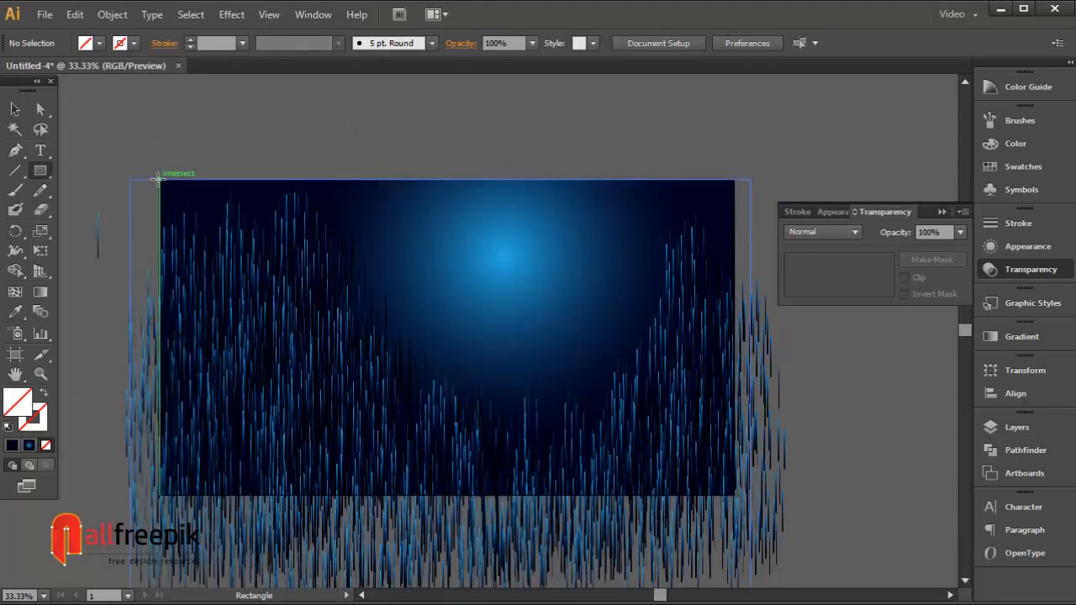
pyautogui.moveTo(164, 180); pyautogui.dragTo(734, 496)
pyautogui.click(15, 109)
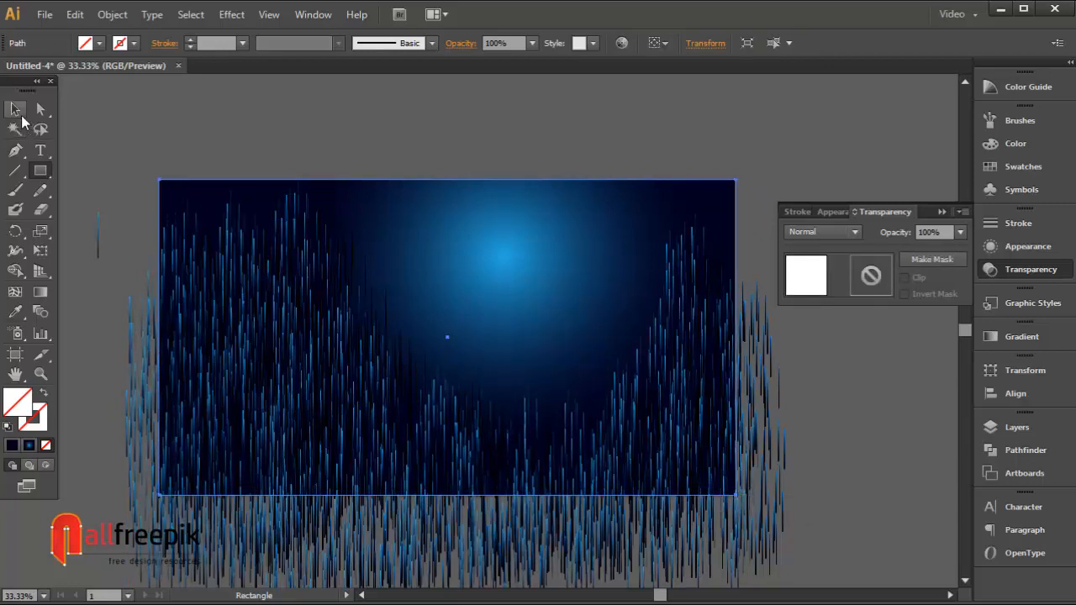
# Step: Select the rectangle together with all rain layers and make a clipping mask
pyautogui.click(185, 148)
pyautogui.moveTo(104, 149); pyautogui.dragTo(635, 411)
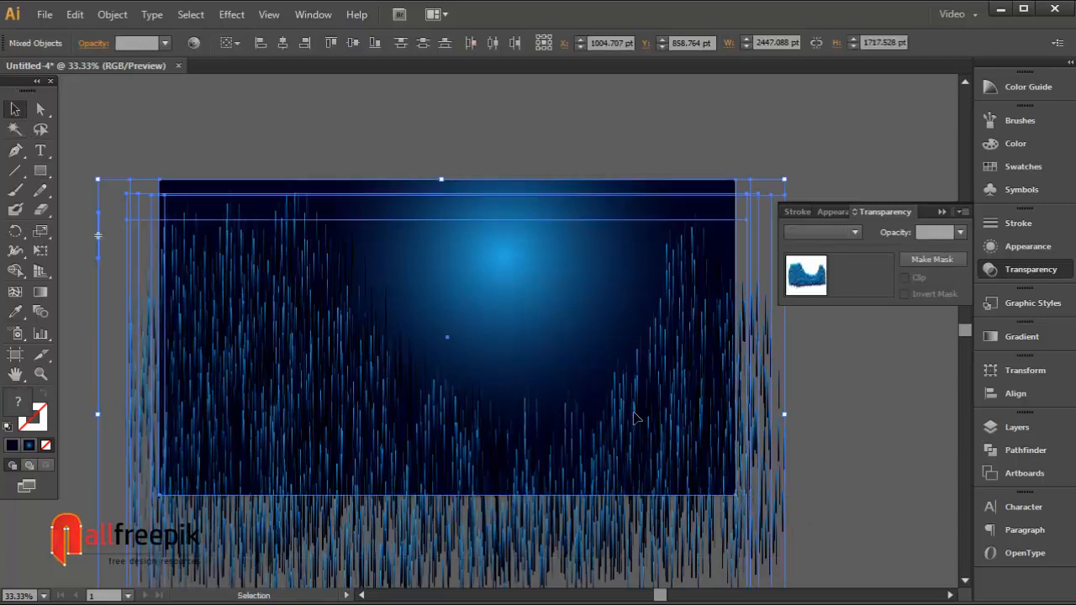
pyautogui.rightClick(635, 411)
pyautogui.click(716, 507)
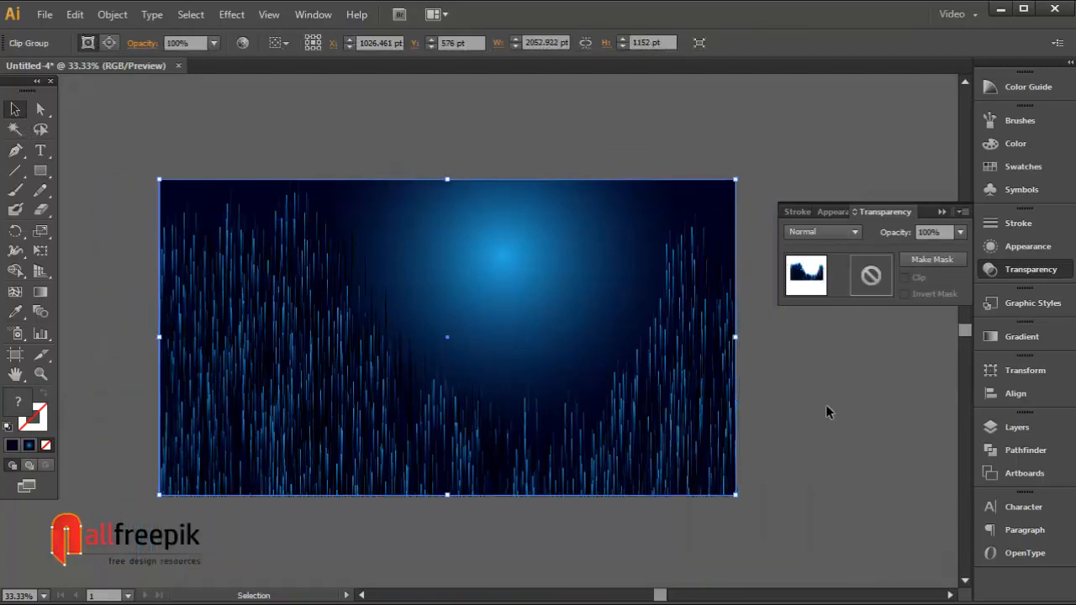
pyautogui.click(826, 404)
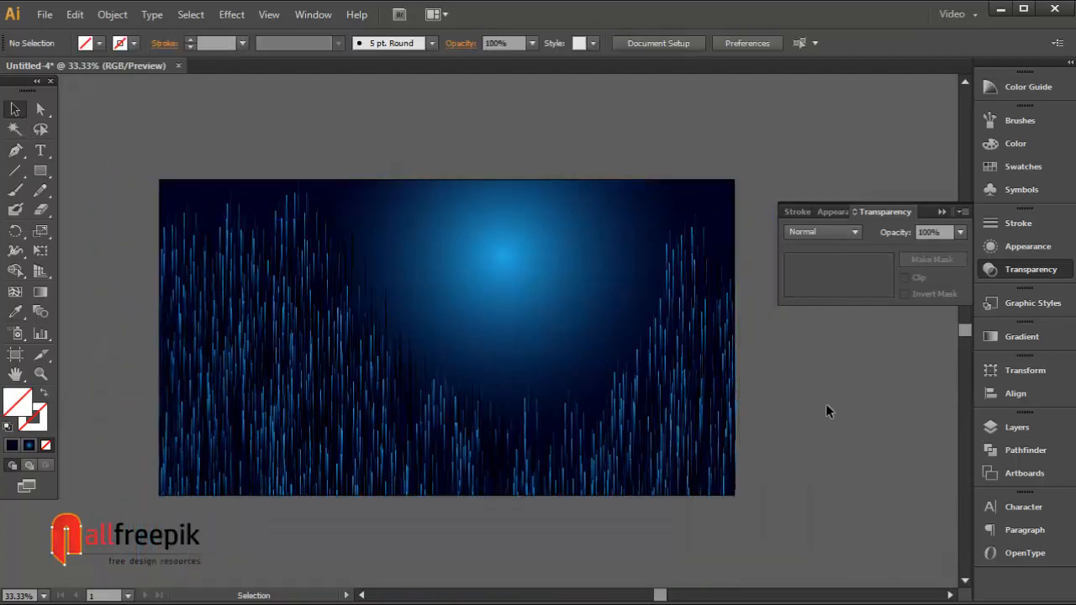
# Step: Move the background's radial gradient so its bright centre sits at the artboard's upper edge
pyautogui.click(942, 212)
pyautogui.hotkey('ctrl', 'space')
pyautogui.moveTo(130, 157); pyautogui.dragTo(866, 540)
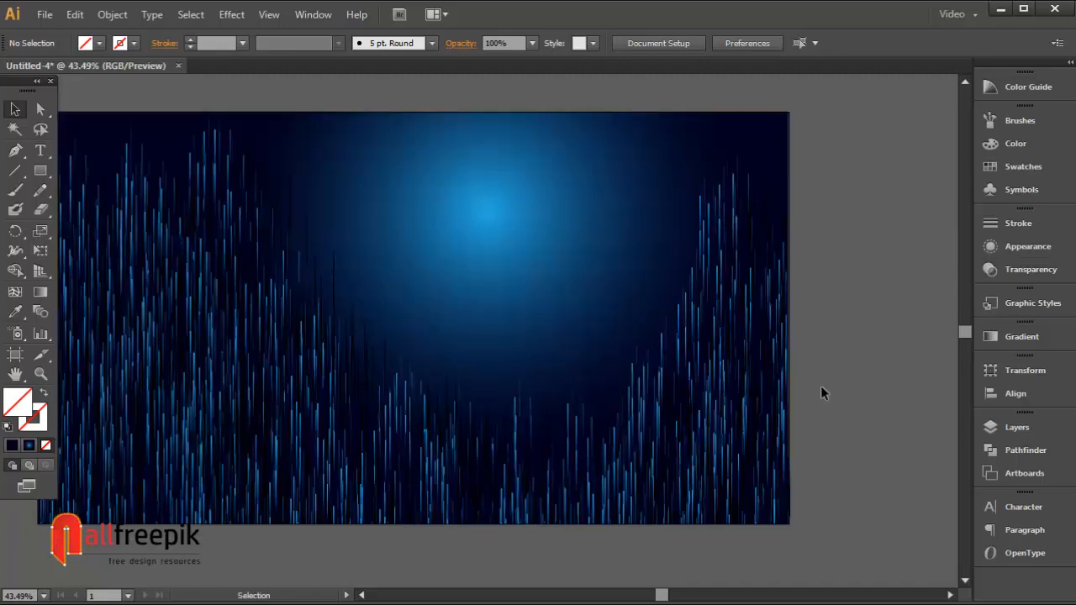
pyautogui.press('space')
pyautogui.moveTo(530, 342); pyautogui.dragTo(563, 333)
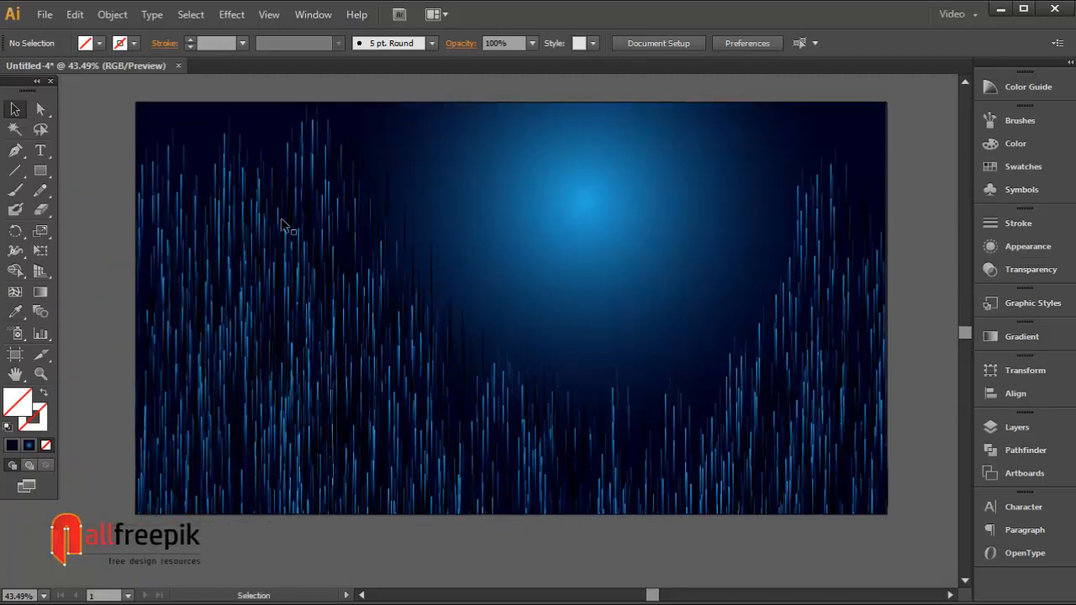
pyautogui.click(40, 109)
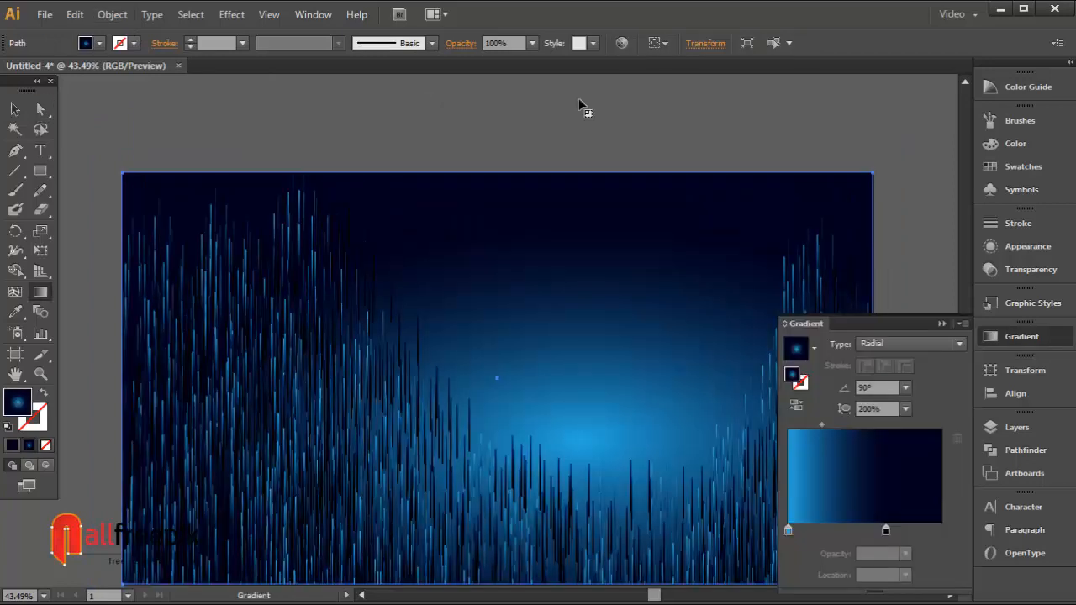
pyautogui.moveTo(581, 105); pyautogui.dragTo(613, 419)
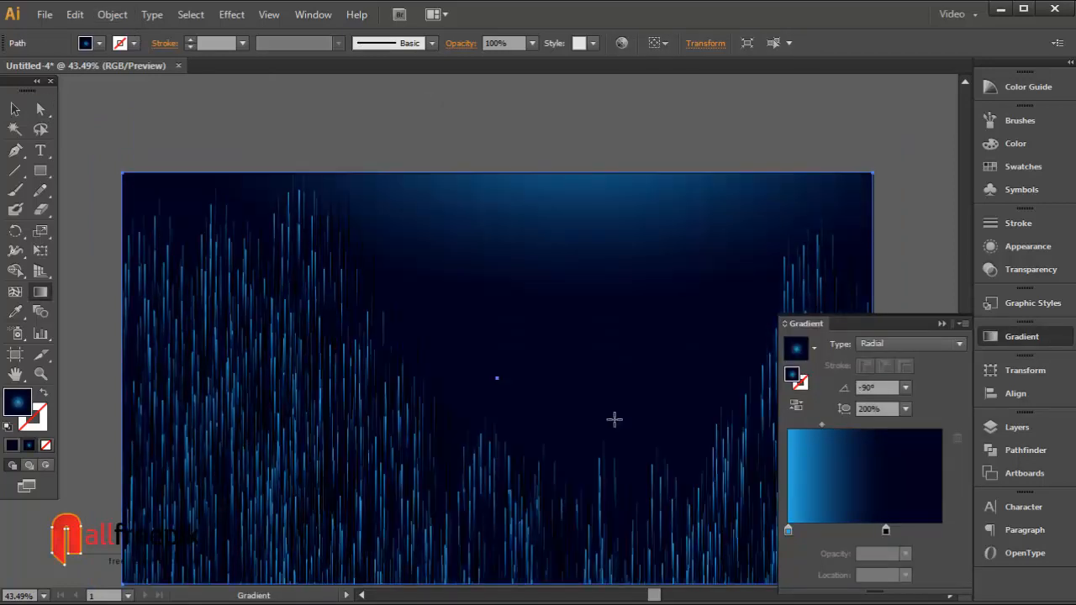
pyautogui.moveTo(617, 163); pyautogui.dragTo(594, 508)
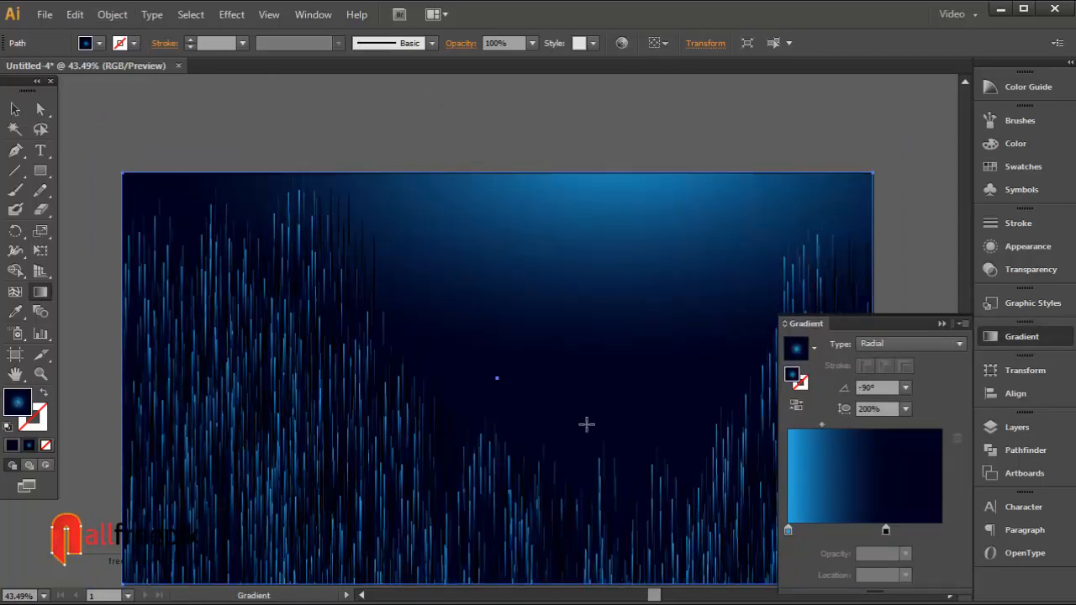
pyautogui.moveTo(590, 132); pyautogui.dragTo(563, 526)
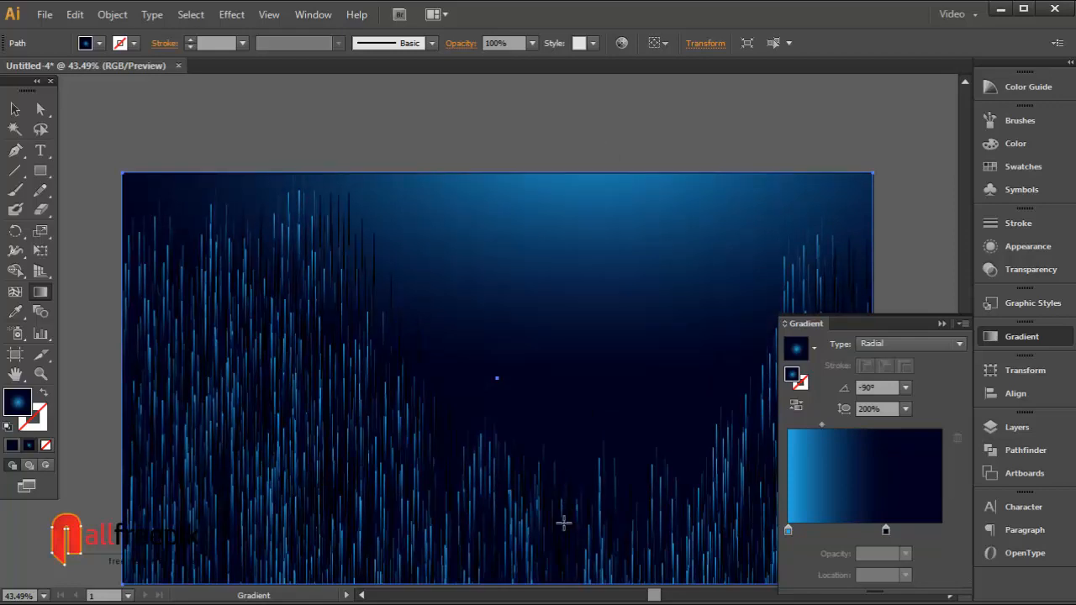
# Step: Deselect everything and view the finished rain background
pyautogui.hotkey('ctrl', '-')
pyautogui.hotkey('ctrl', '-')
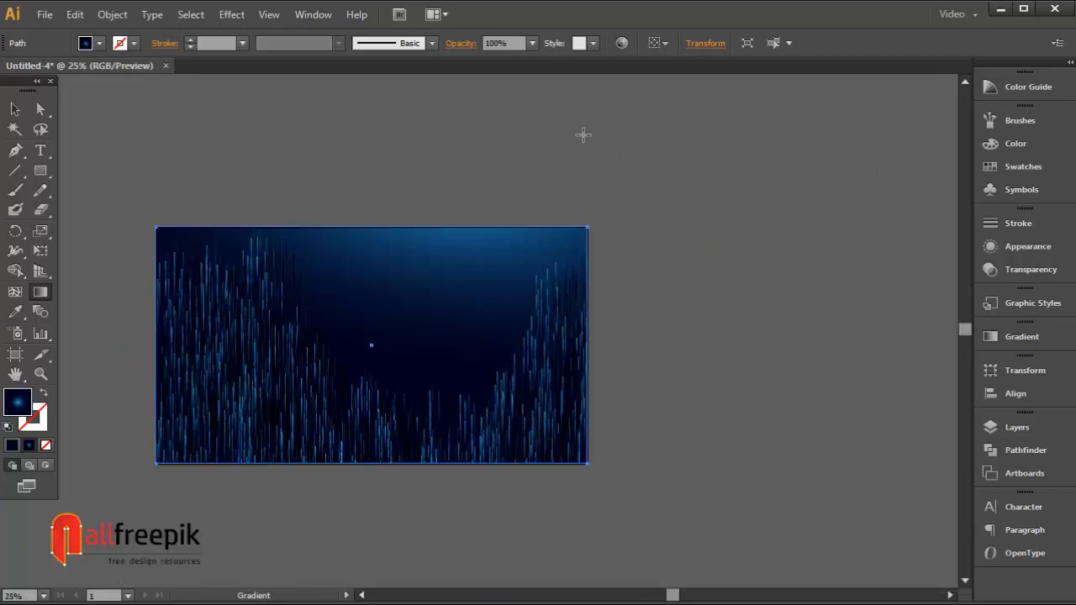
pyautogui.click(15, 109)
pyautogui.click(595, 160)
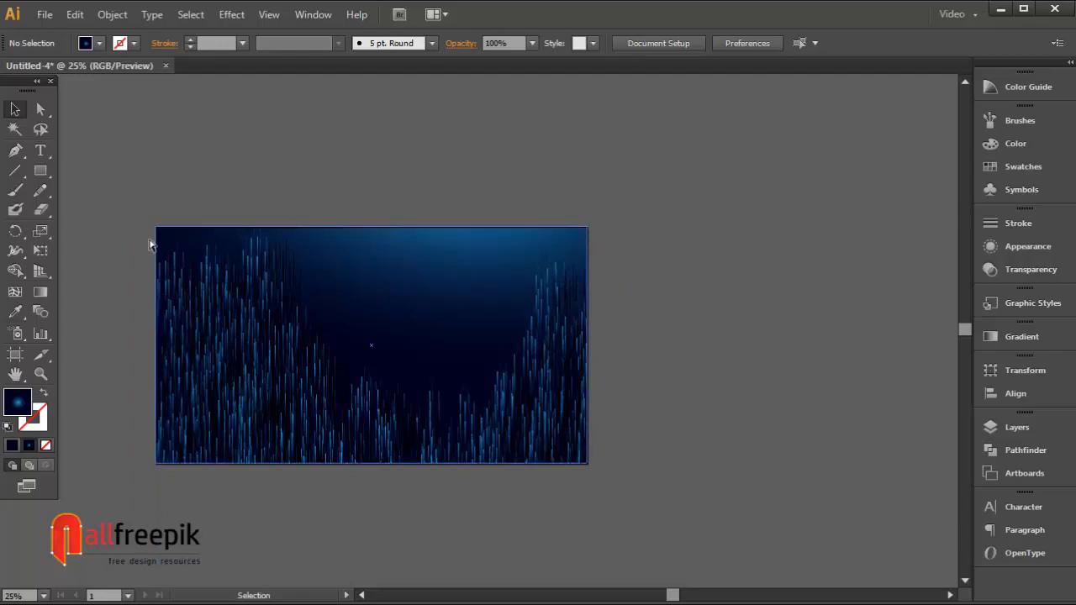
pyautogui.moveTo(132, 213); pyautogui.dragTo(656, 497)
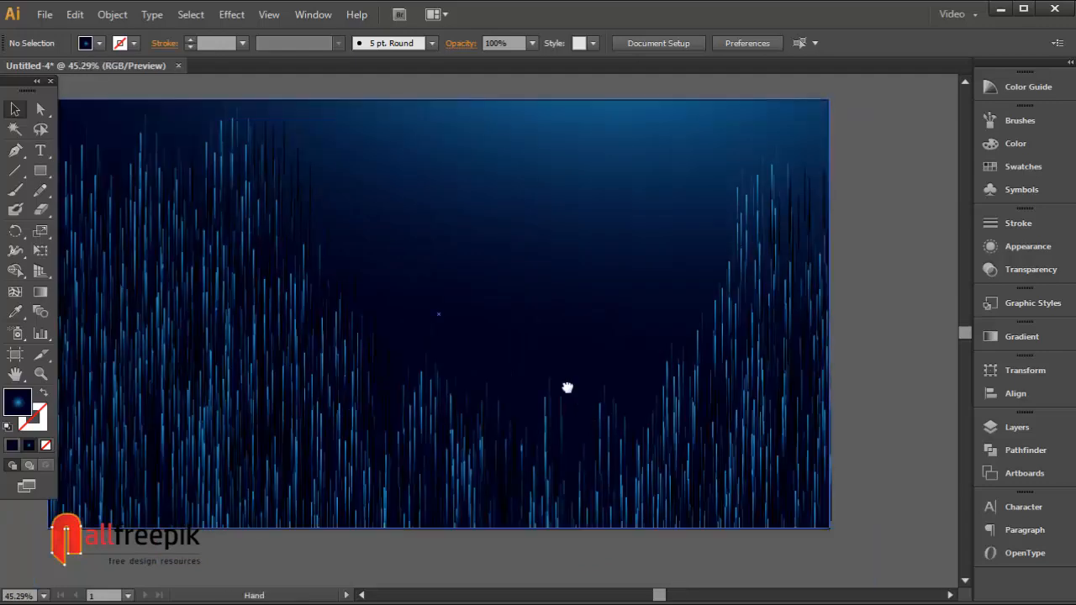
pyautogui.moveTo(567, 384); pyautogui.dragTo(615, 379)
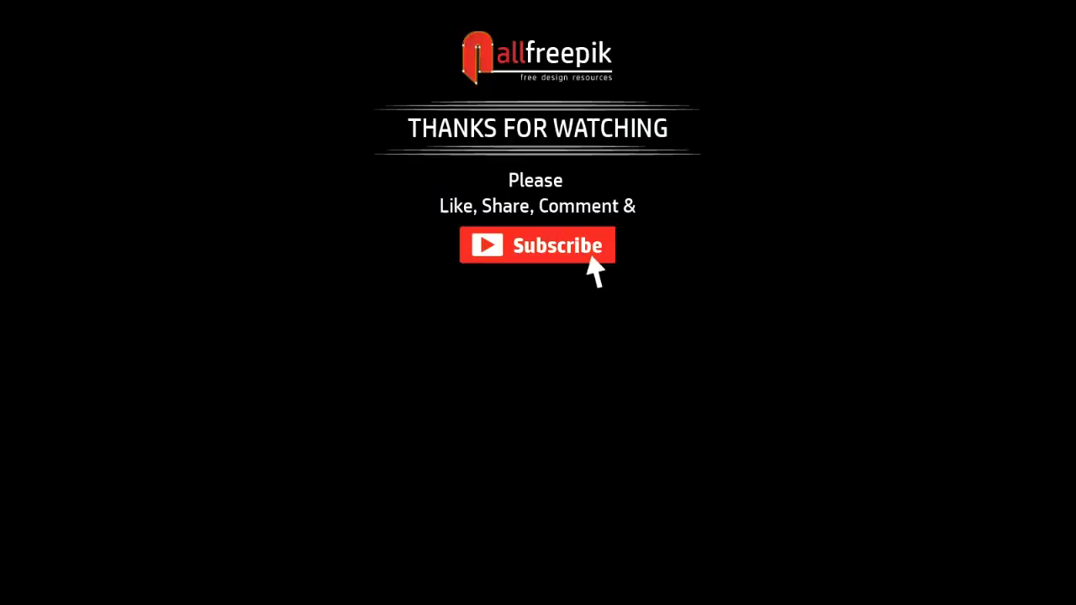